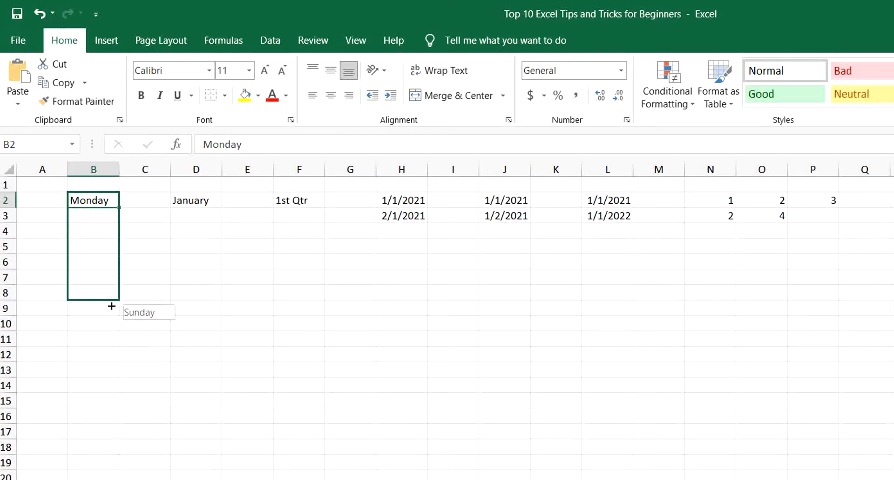
Autofill the months from January through December in D2:D13 and the quarters from 1st Qtr through 4th Qtr in F2:F5.
{"action": "left_click", "coordinate": [188, 201]}
{"action": "left_click_drag", "start_coordinate": [221, 207], "coordinate": [220, 382]}
{"action": "left_click", "coordinate": [289, 196]}
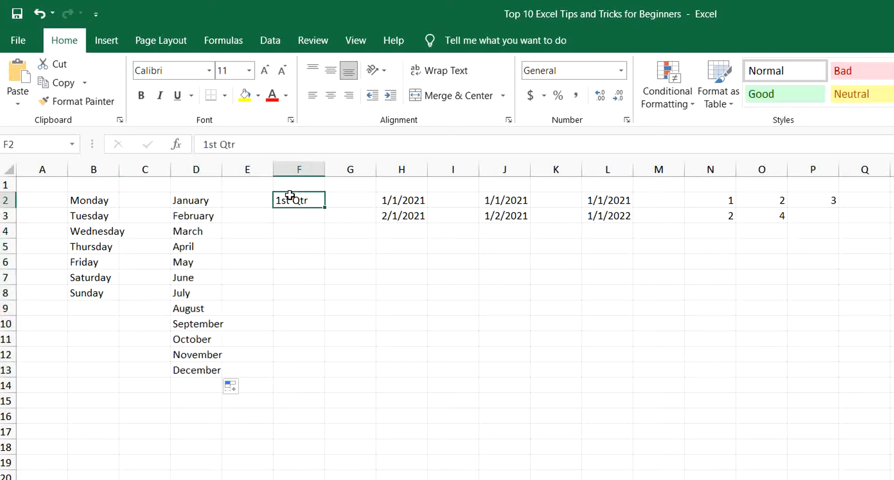
{"action": "left_click_drag", "start_coordinate": [325, 207], "coordinate": [327, 250]}
Autofill the date series in columns H, J and L down to row 18 and the number series in columns N and O down to row 11.
{"action": "left_click_drag", "start_coordinate": [391, 201], "coordinate": [412, 450]}
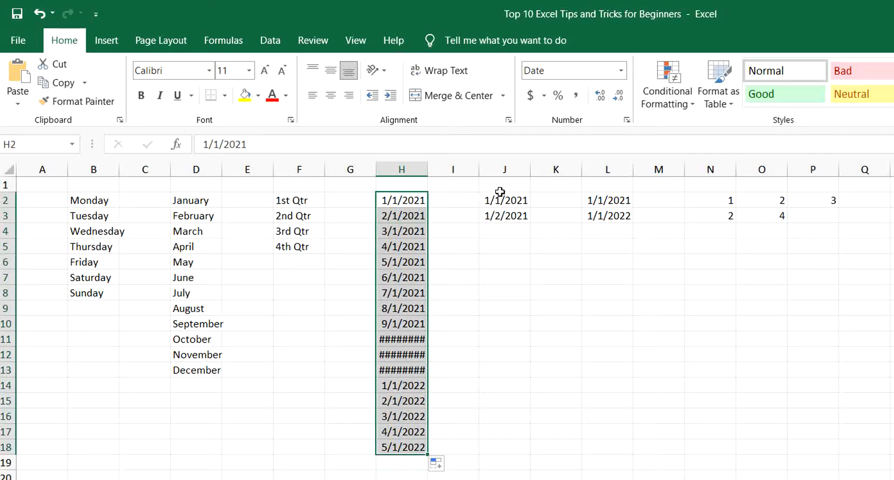
{"action": "left_click_drag", "start_coordinate": [497, 198], "coordinate": [502, 459]}
{"action": "left_click_drag", "start_coordinate": [626, 200], "coordinate": [619, 449]}
{"action": "left_click_drag", "start_coordinate": [734, 200], "coordinate": [742, 345]}
{"action": "left_click_drag", "start_coordinate": [768, 199], "coordinate": [773, 345]}
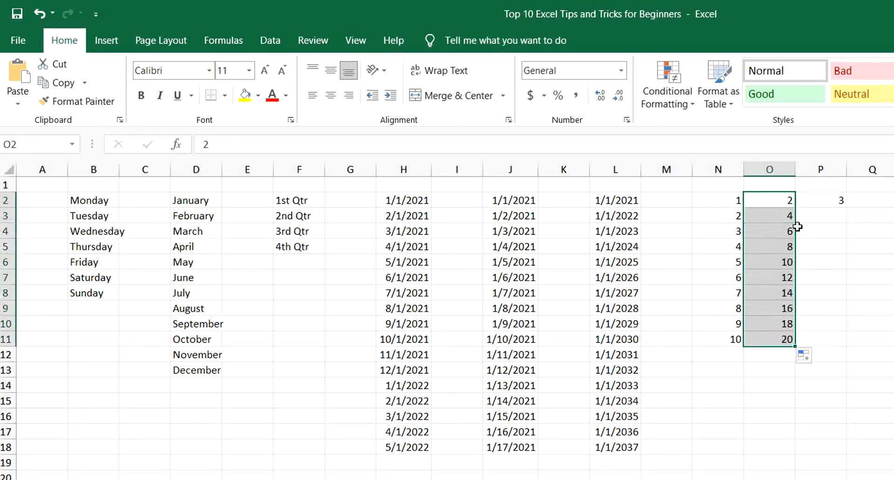
Inspect the addition formula in P2 without changing it, and fill it down to P11.
{"action": "left_click", "coordinate": [829, 196]}
{"action": "double_click", "coordinate": [806, 199]}
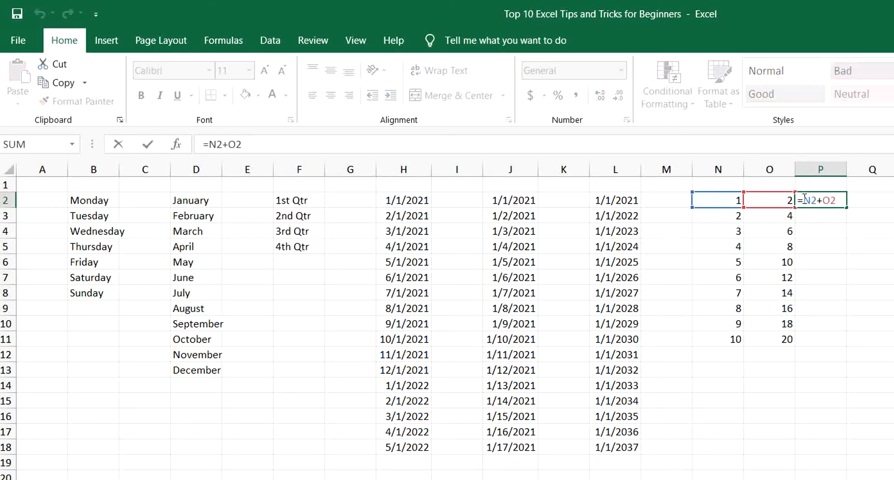
{"action": "key", "text": "Escape"}
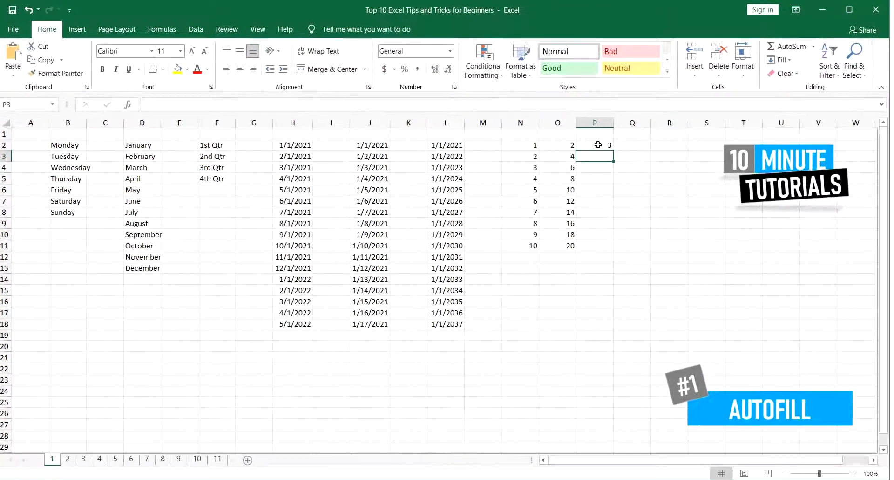
{"action": "left_click_drag", "start_coordinate": [613, 150], "coordinate": [604, 244]}
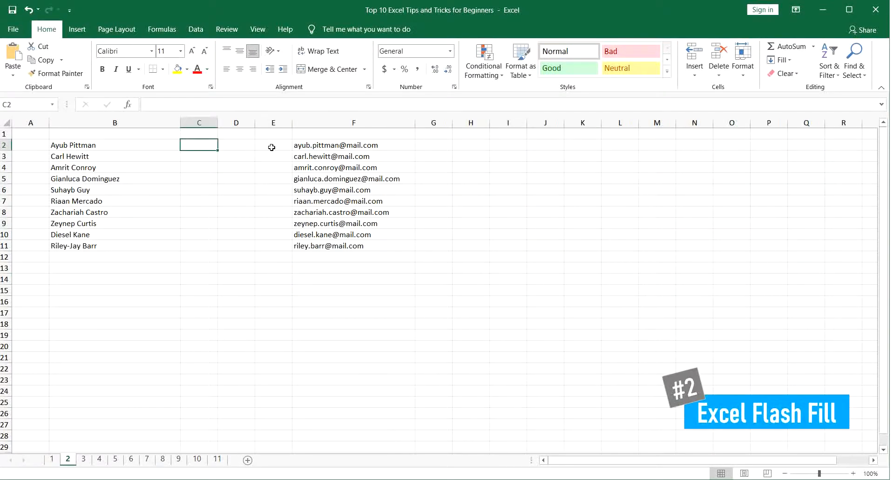
Enter the first names for rows 2 and 3 in C2 and C3, and accept the Flash Fill suggestion down to C11.
{"action": "type", "text": "a"}
{"action": "type", "text": "A"}
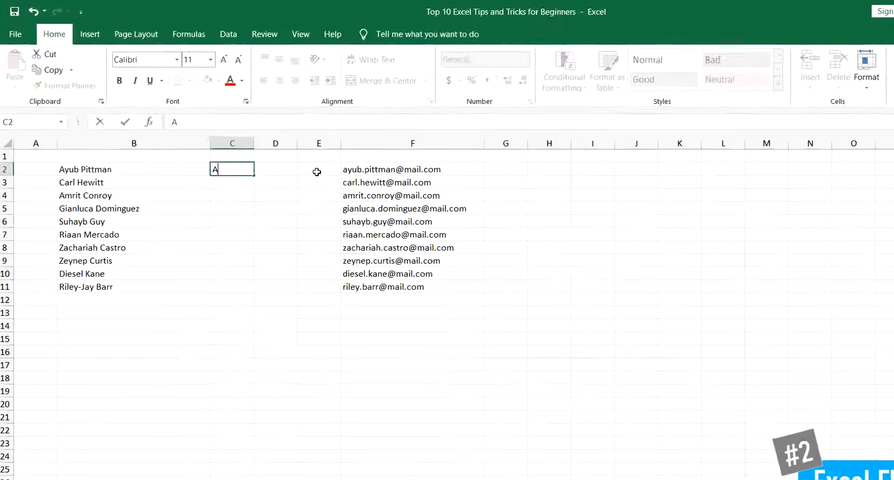
{"action": "type", "text": "yu"}
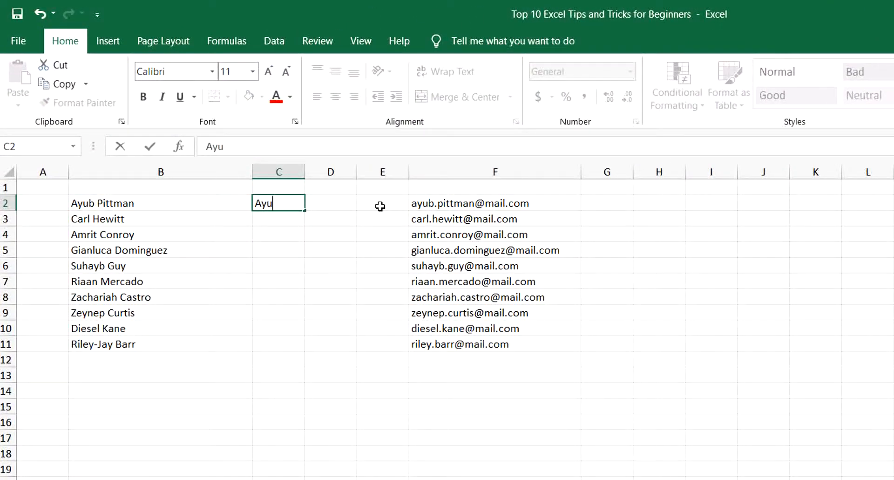
{"action": "type", "text": "b"}
{"action": "key", "text": "Return"}
{"action": "type", "text": "Carl"}
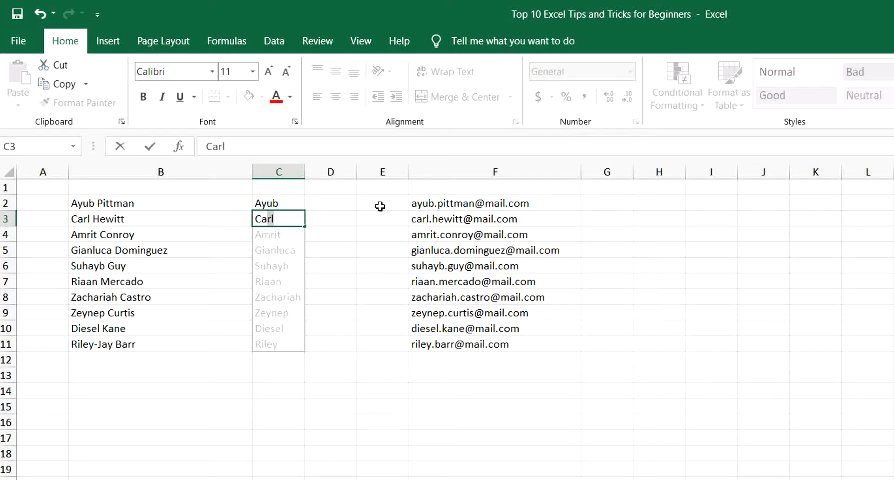
{"action": "key", "text": "Return"}
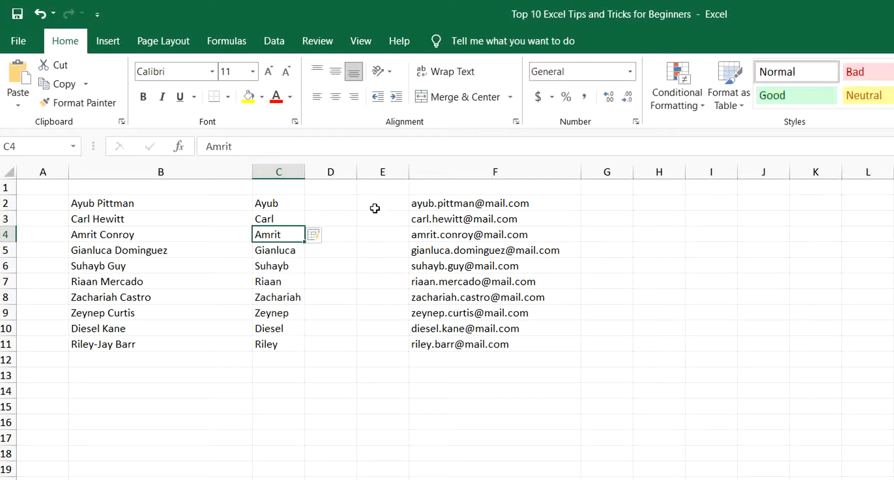
Enter the last names for rows 2 and 3 in D2 and D3, and accept the Flash Fill suggestion down to D11.
{"action": "left_click", "coordinate": [327, 200]}
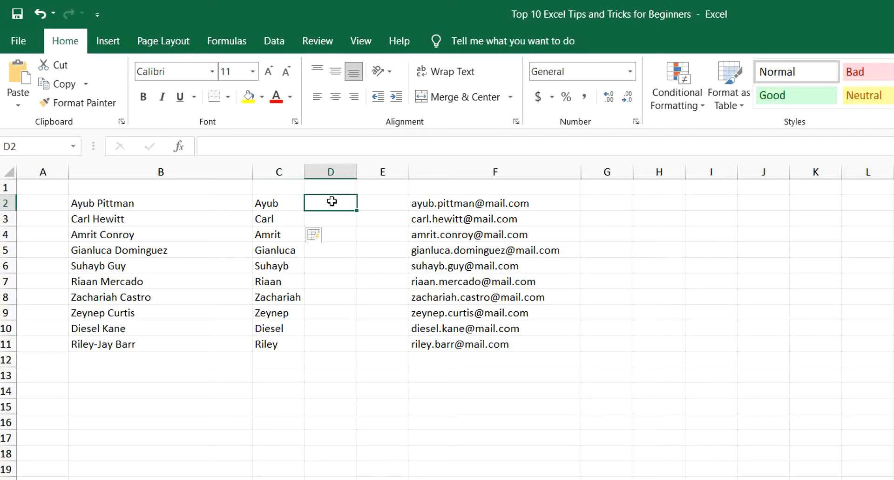
{"action": "type", "text": "Pi"}
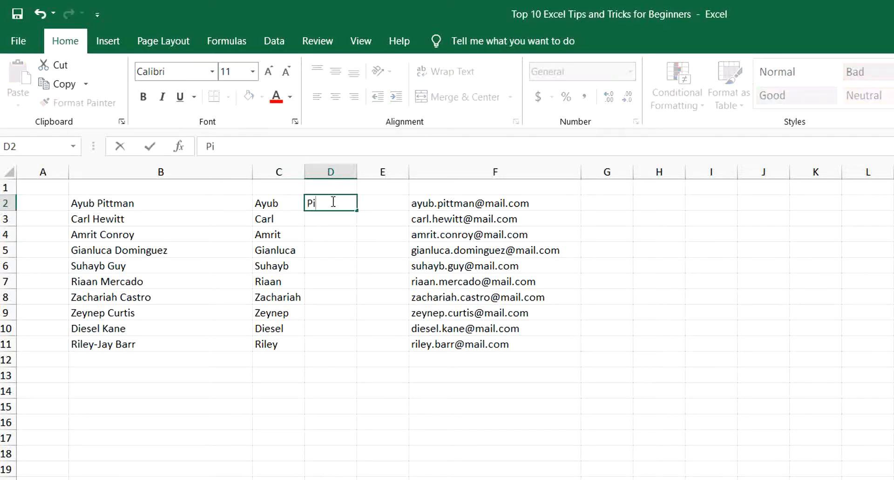
{"action": "type", "text": "ttman"}
{"action": "key", "text": "Return"}
{"action": "type", "text": "Hewitt"}
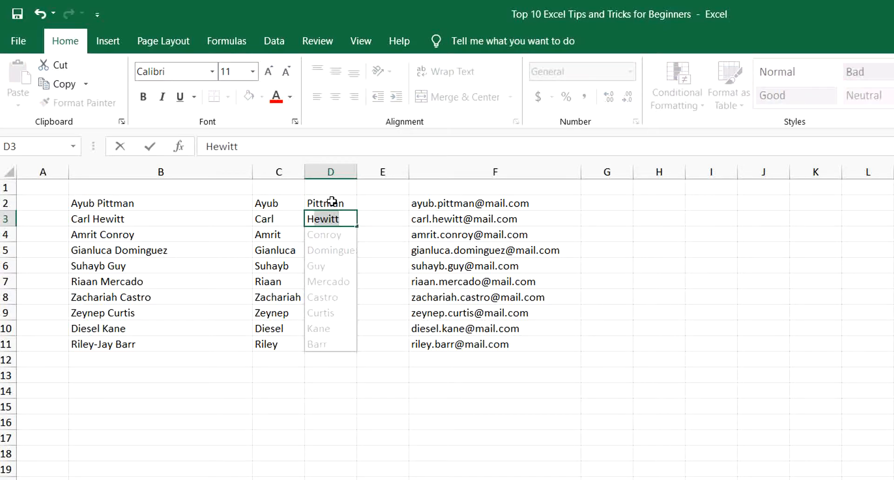
{"action": "key", "text": "Return"}
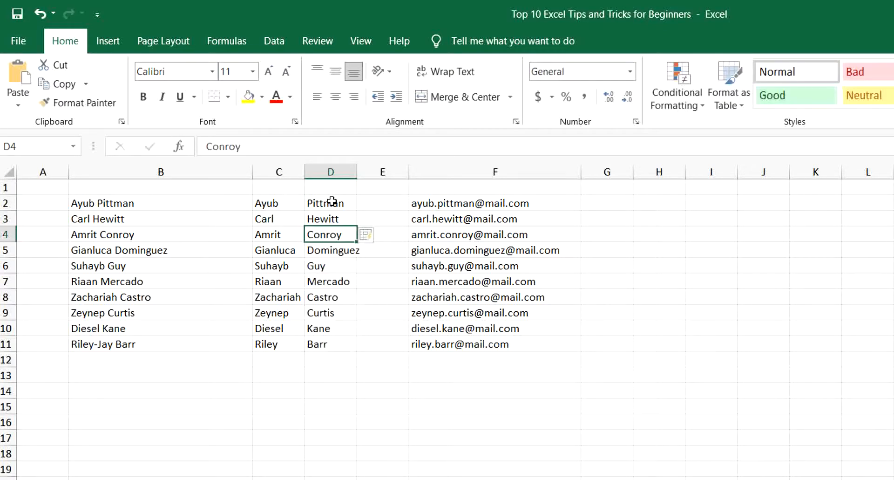
Enter the lowercase first names from the first two e-mail addresses in G2 and G3, and Flash Fill the rest down to G11.
{"action": "left_click", "coordinate": [599, 204]}
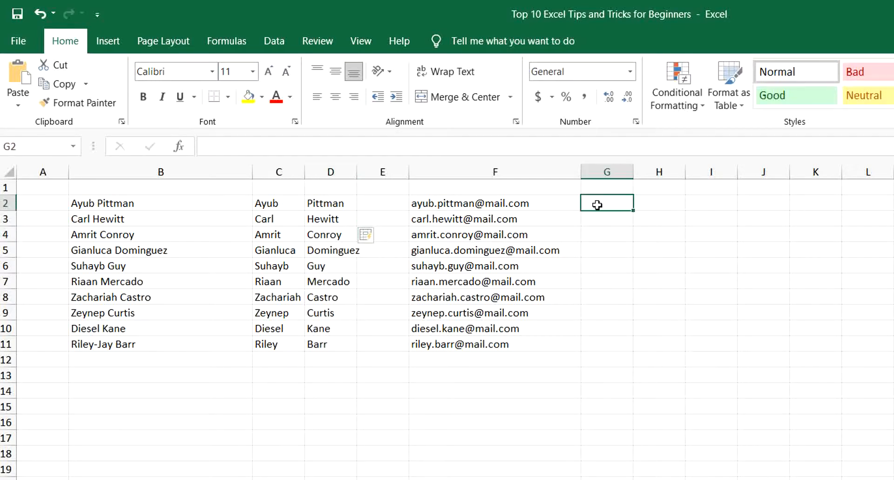
{"action": "type", "text": "a"}
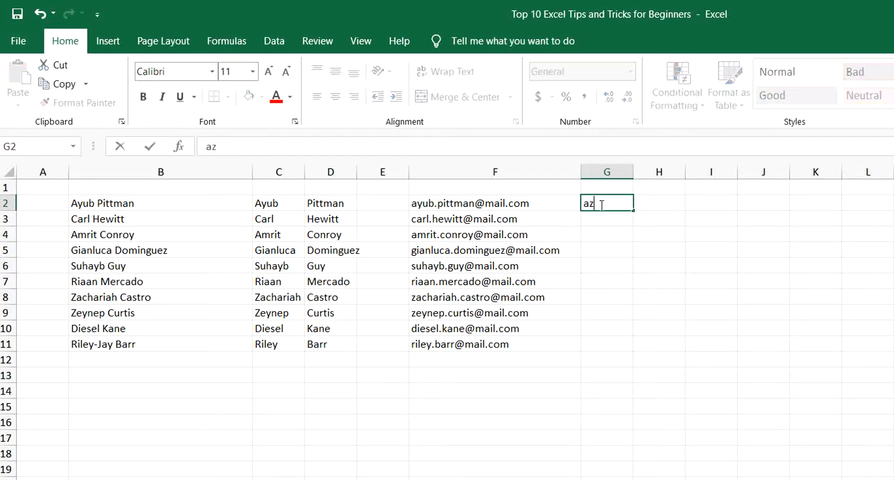
{"action": "type", "text": "yub"}
{"action": "key", "text": "Return"}
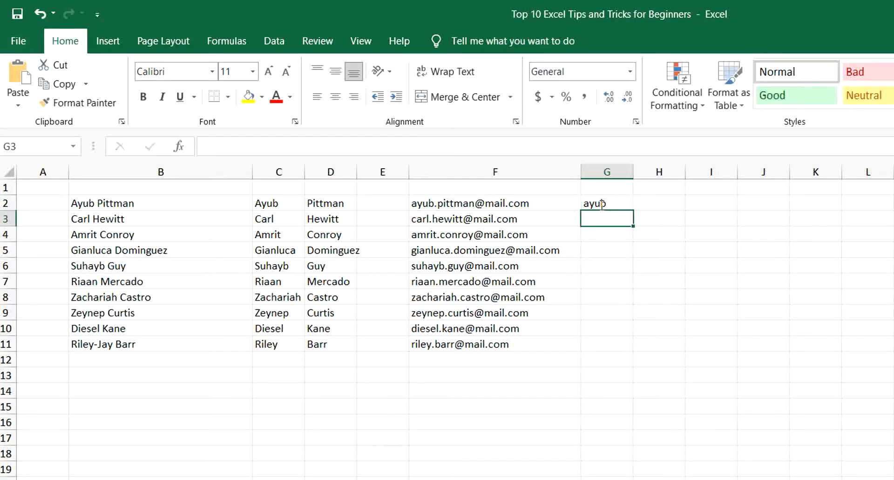
{"action": "type", "text": "carl"}
{"action": "key", "text": "Return"}
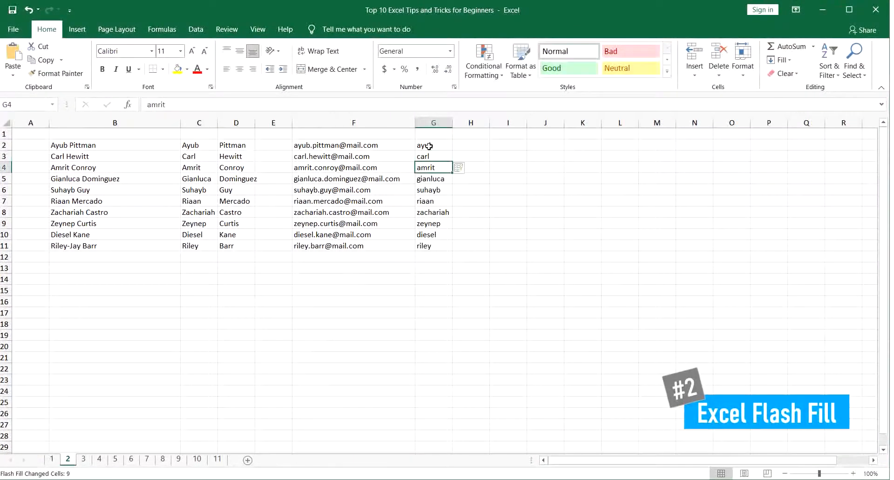
{"action": "key", "text": "Up"}
{"action": "key", "text": "Up"}
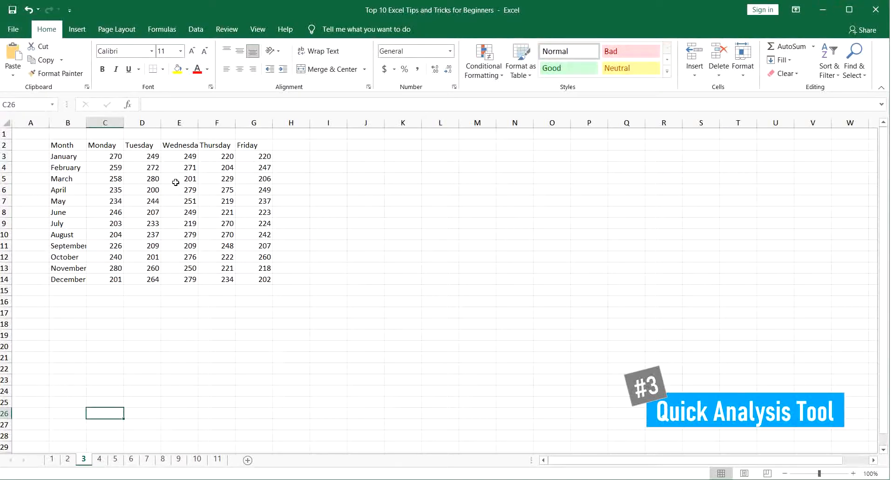
Use Quick Analysis on the B2:G14 table to format values greater than 250 with Green Fill with Dark Green Text.
{"action": "left_click_drag", "start_coordinate": [74, 144], "coordinate": [248, 213]}
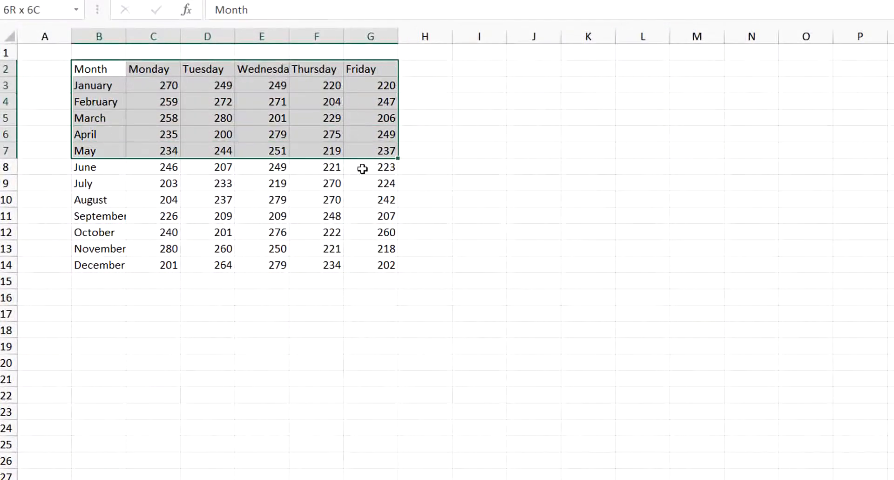
{"action": "left_click_drag", "start_coordinate": [362, 169], "coordinate": [376, 264]}
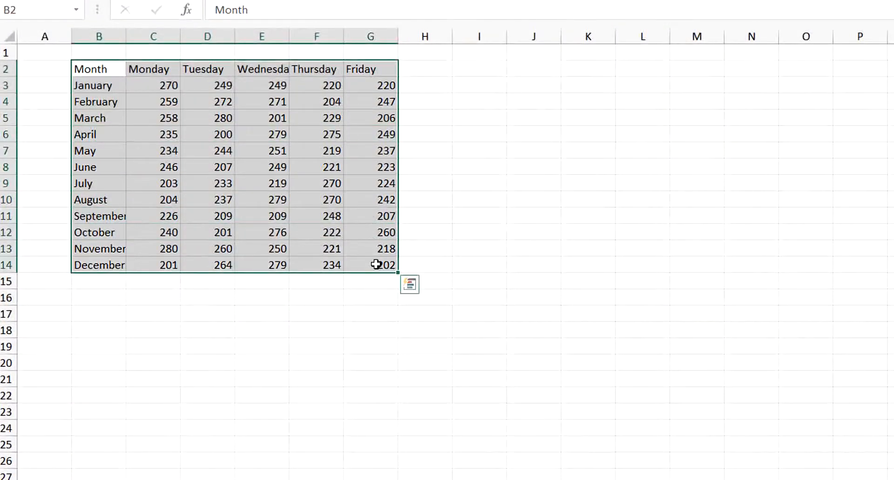
{"action": "left_click", "coordinate": [409, 288]}
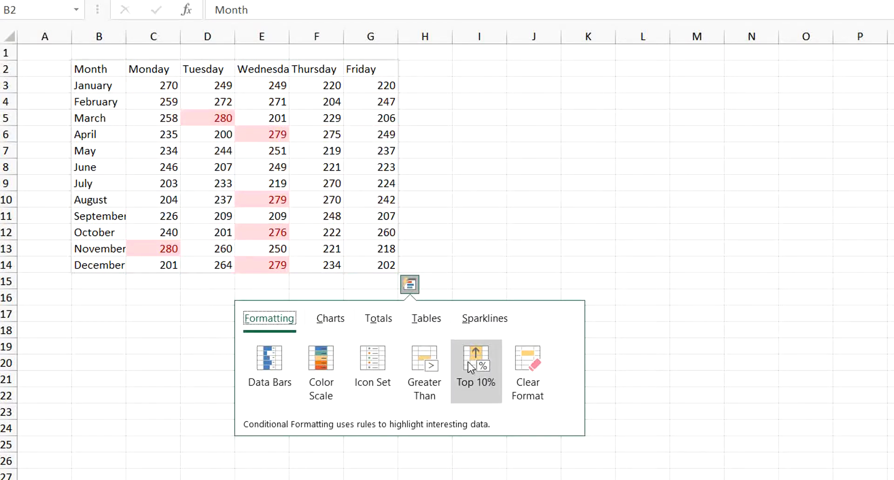
{"action": "left_click", "coordinate": [429, 364]}
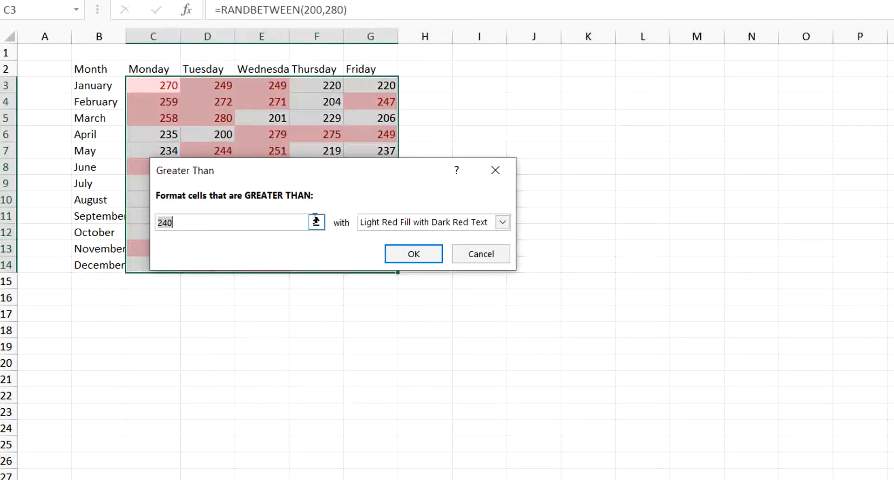
{"action": "left_click_drag", "start_coordinate": [350, 169], "coordinate": [702, 167]}
{"action": "left_click", "coordinate": [853, 222]}
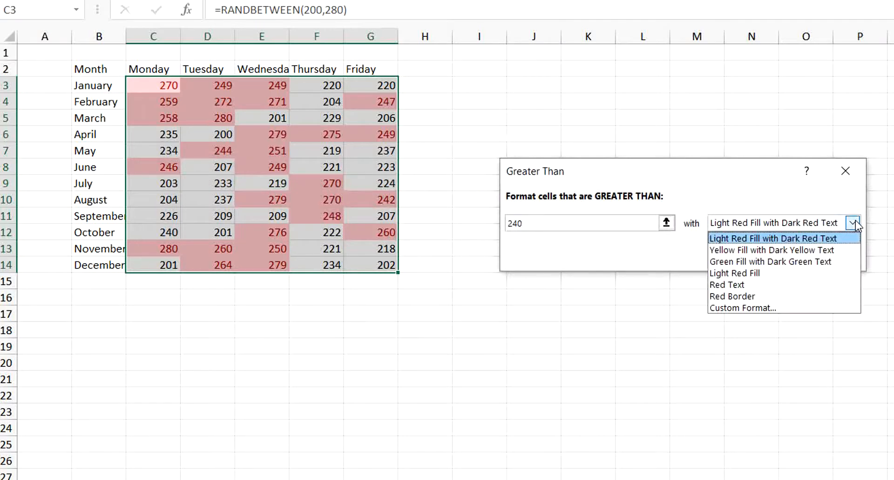
{"action": "left_click", "coordinate": [747, 261]}
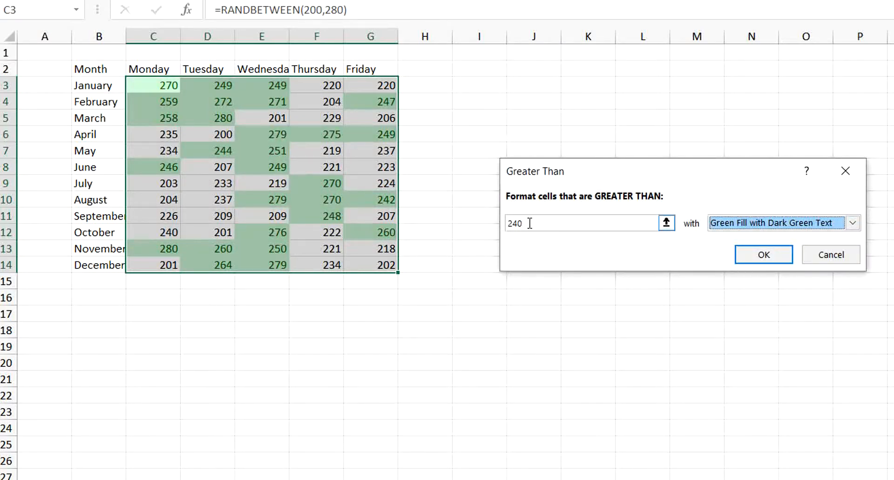
{"action": "left_click", "coordinate": [513, 223]}
{"action": "key", "text": "Delete"}
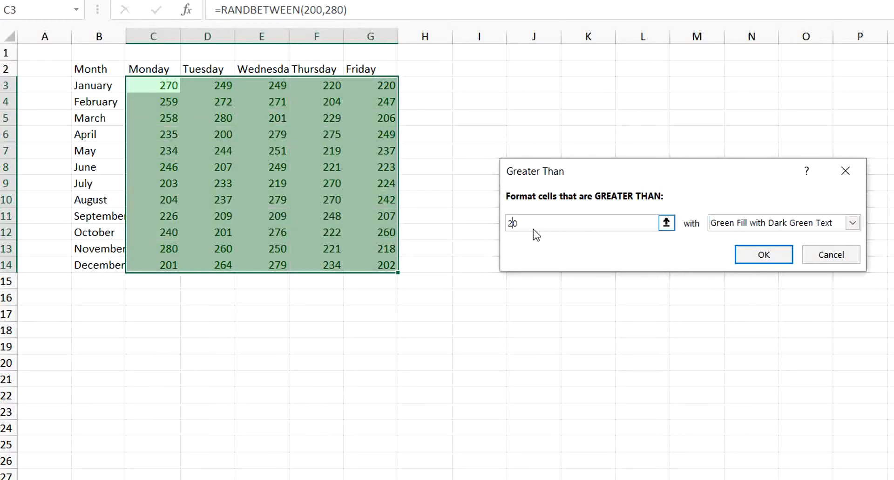
{"action": "type", "text": "5"}
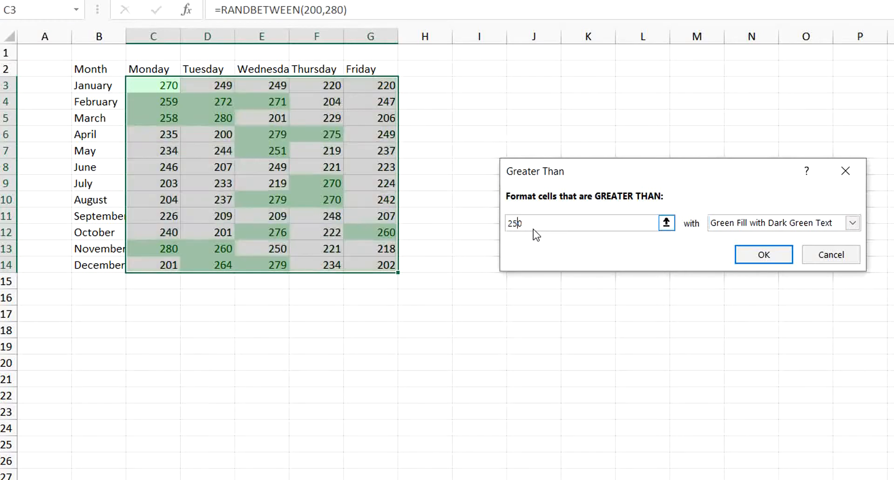
{"action": "left_click", "coordinate": [781, 253]}
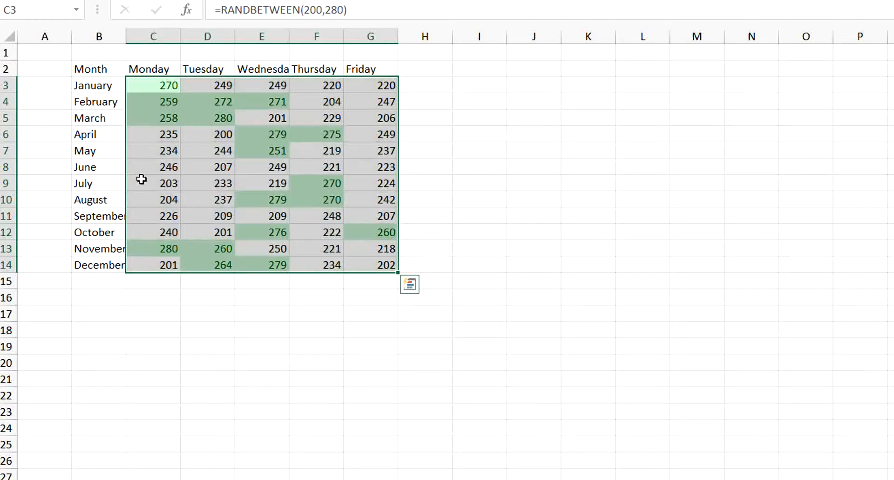
{"action": "left_click", "coordinate": [439, 279]}
{"action": "left_click", "coordinate": [317, 102]}
Preview the Quick Analysis chart types for B2:G14, insert a clustered column chart and reposition it on the sheet.
{"action": "left_click_drag", "start_coordinate": [109, 70], "coordinate": [402, 270]}
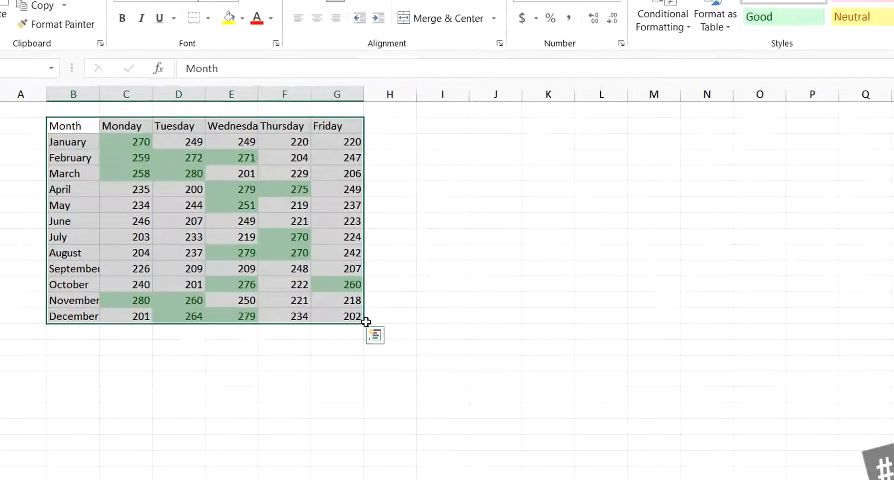
{"action": "left_click", "coordinate": [378, 336]}
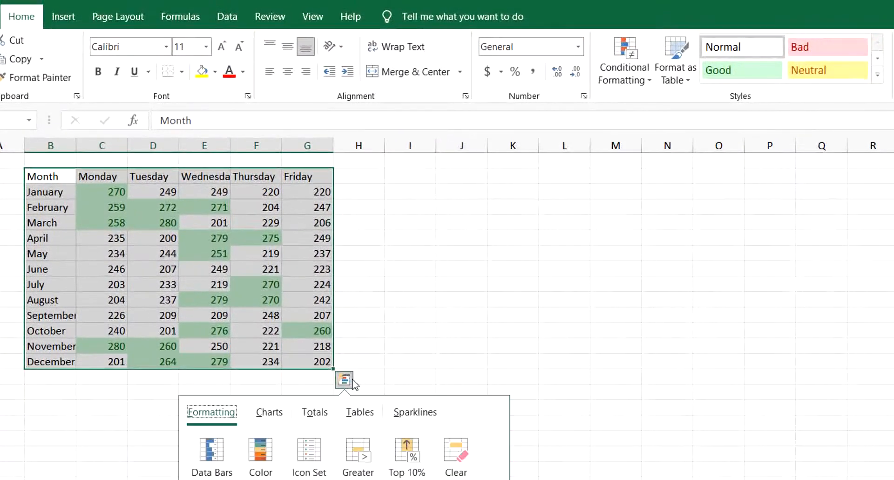
{"action": "left_click", "coordinate": [270, 412]}
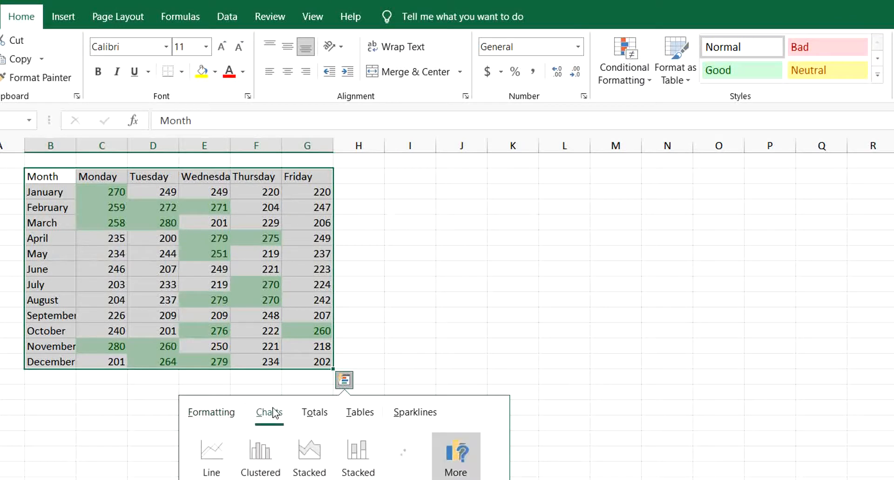
{"action": "mouse_move", "coordinate": [214, 461]}
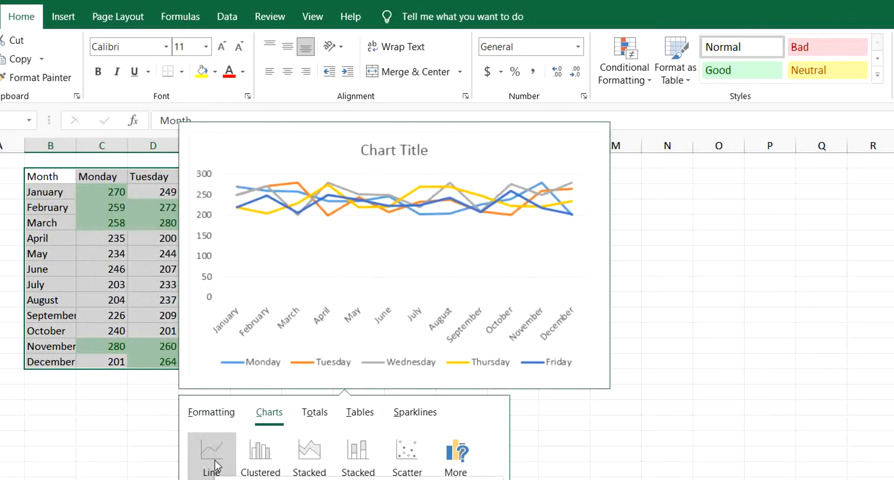
{"action": "mouse_move", "coordinate": [250, 459]}
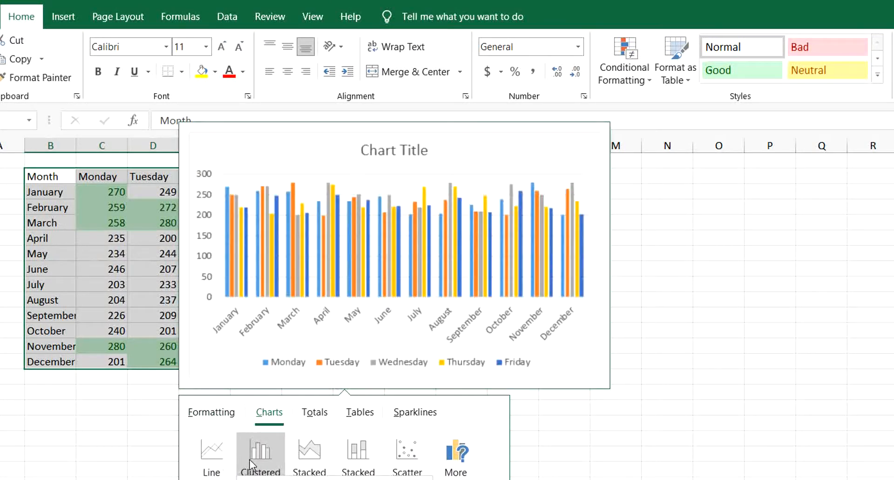
{"action": "mouse_move", "coordinate": [314, 465]}
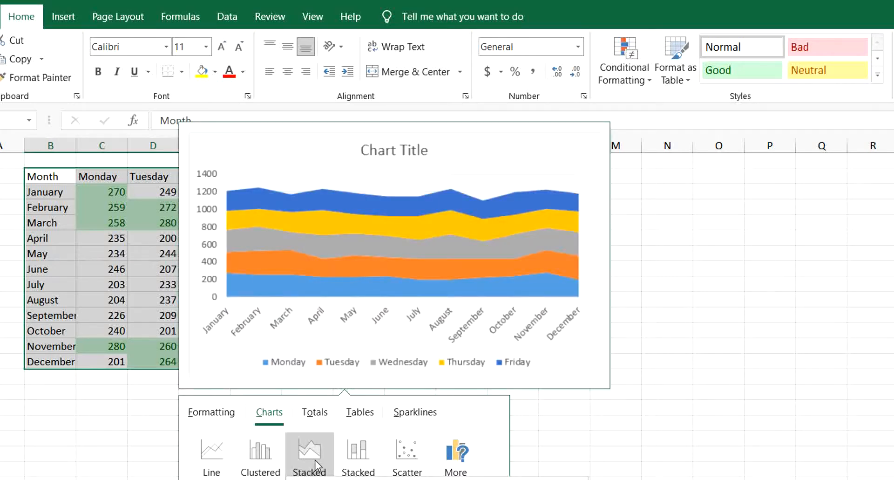
{"action": "mouse_move", "coordinate": [356, 466]}
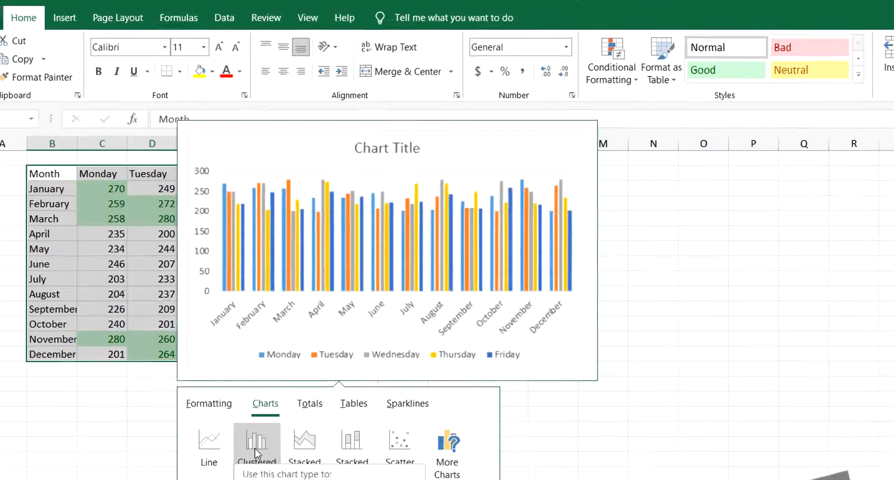
{"action": "left_click", "coordinate": [256, 442]}
{"action": "left_click_drag", "start_coordinate": [350, 210], "coordinate": [425, 148]}
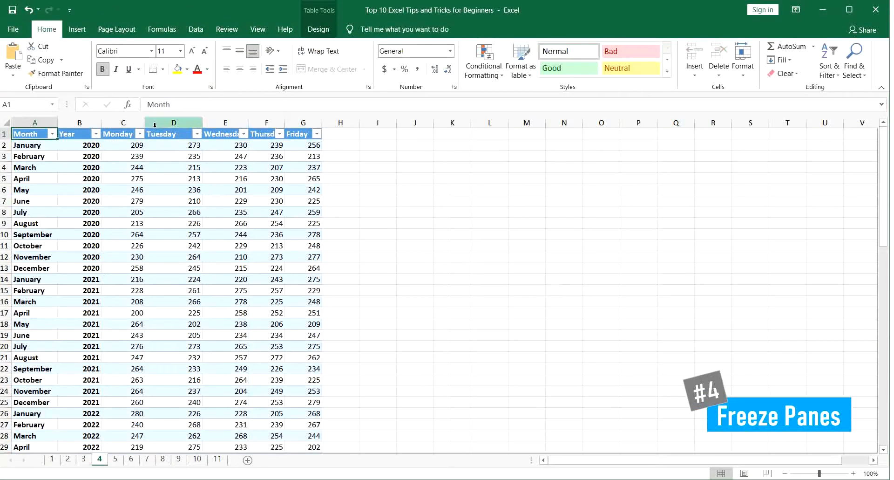
Freeze the first column of the monthly table and check that Month stays in view across the weekday columns.
{"action": "scroll", "coordinate": [154, 170], "scroll_direction": "down", "scroll_amount": 10}
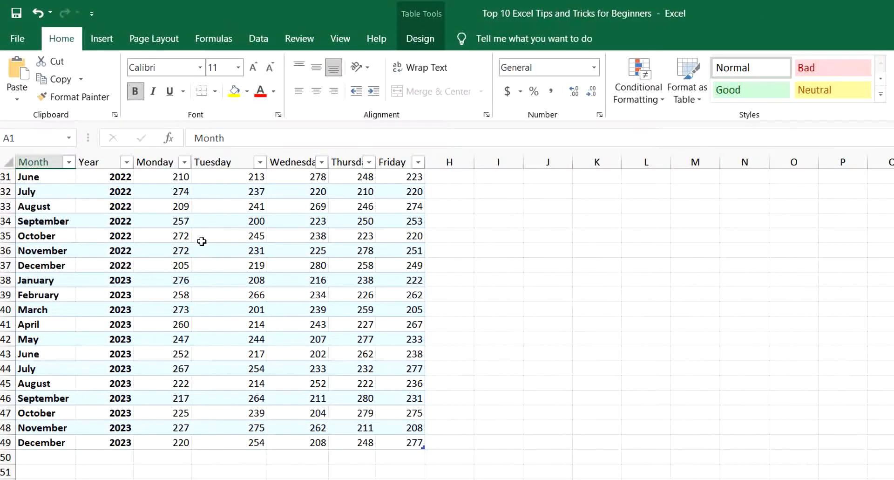
{"action": "scroll", "coordinate": [202, 241], "scroll_direction": "up", "scroll_amount": 10}
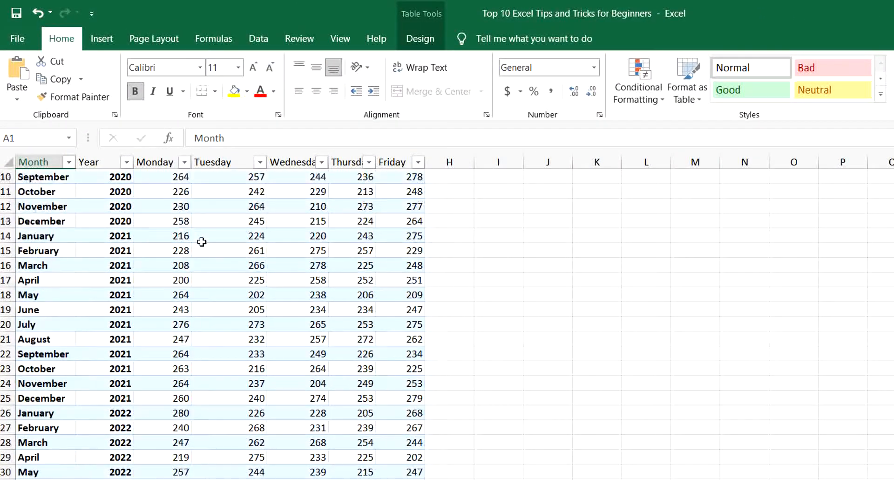
{"action": "left_click", "coordinate": [340, 40]}
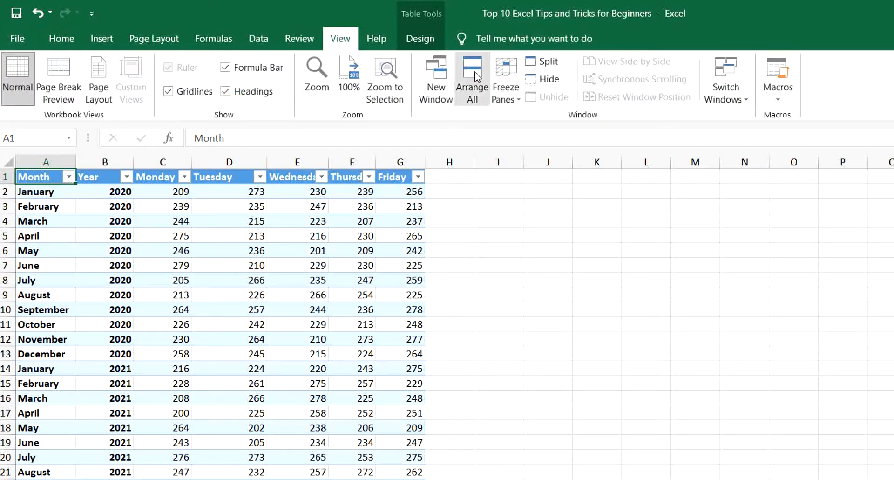
{"action": "left_click", "coordinate": [509, 94]}
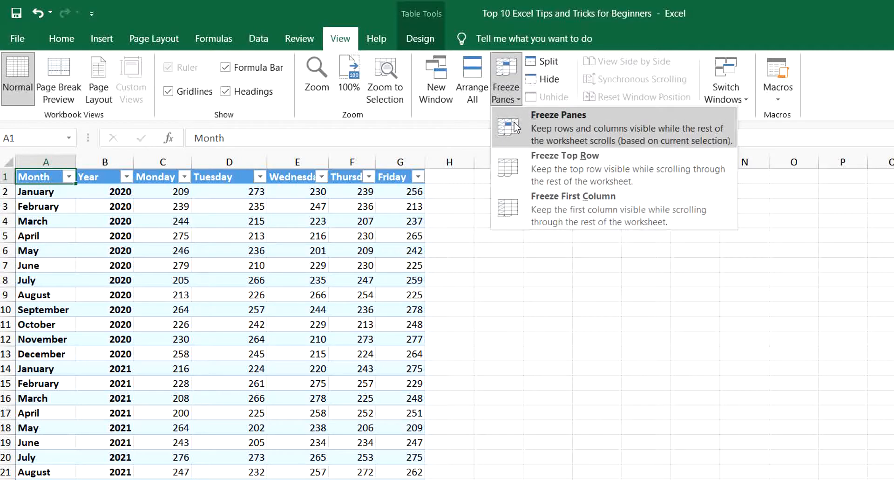
{"action": "left_click", "coordinate": [518, 198]}
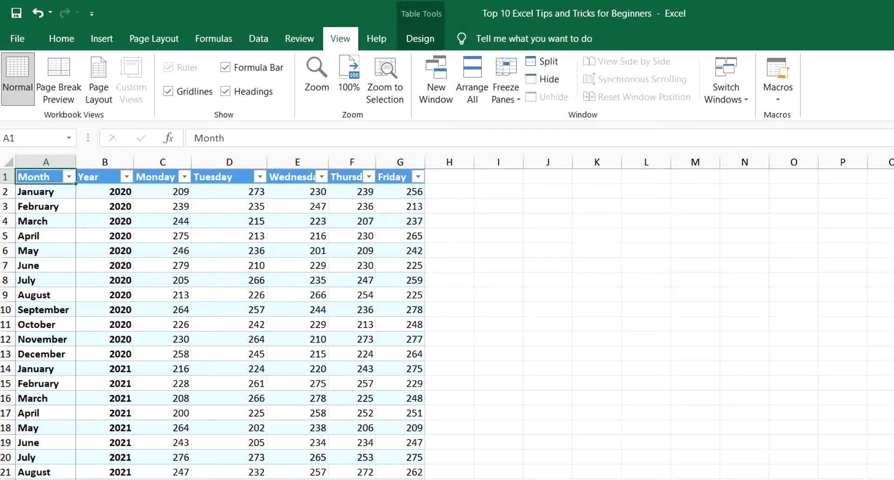
{"action": "scroll", "coordinate": [483, 317], "scroll_direction": "right", "scroll_amount": 4}
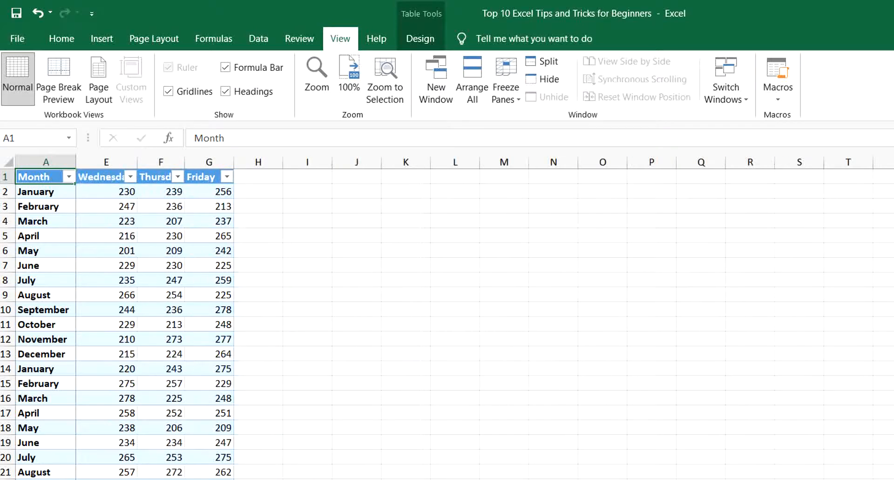
{"action": "scroll", "coordinate": [482, 318], "scroll_direction": "right", "scroll_amount": 1}
{"action": "scroll", "coordinate": [454, 416], "scroll_direction": "down", "scroll_amount": 3}
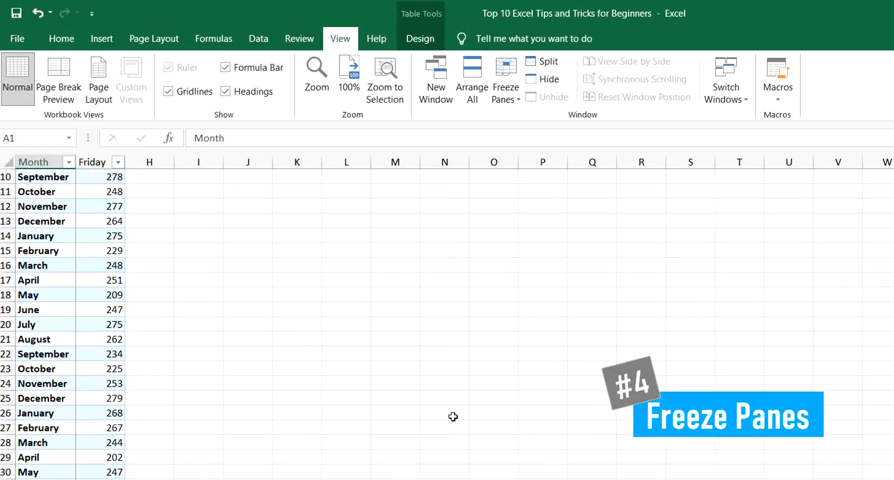
{"action": "scroll", "coordinate": [454, 416], "scroll_direction": "up", "scroll_amount": 3}
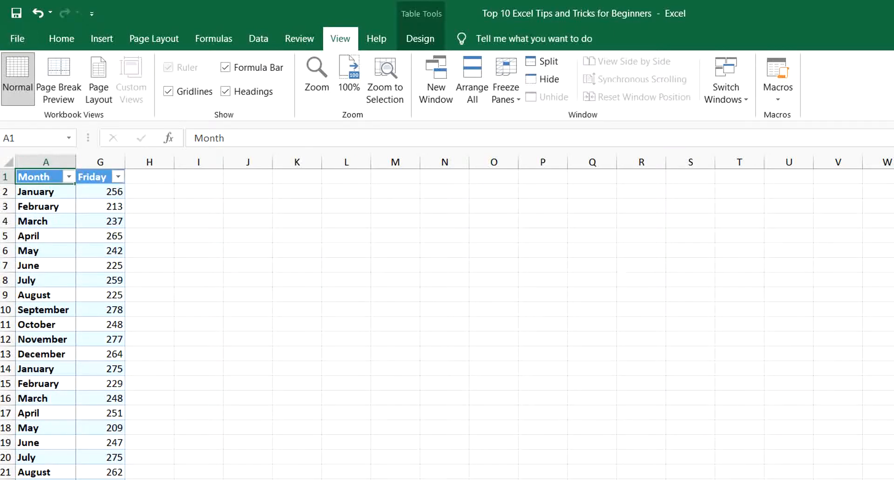
{"action": "scroll", "coordinate": [482, 318], "scroll_direction": "left", "scroll_amount": 5}
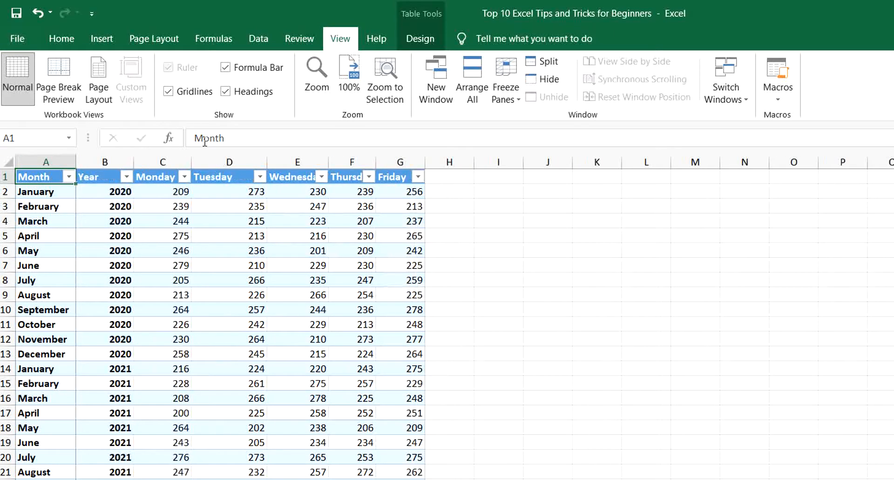
Freeze the top row instead of the first column and check the headers against the rows further down.
{"action": "left_click", "coordinate": [512, 73]}
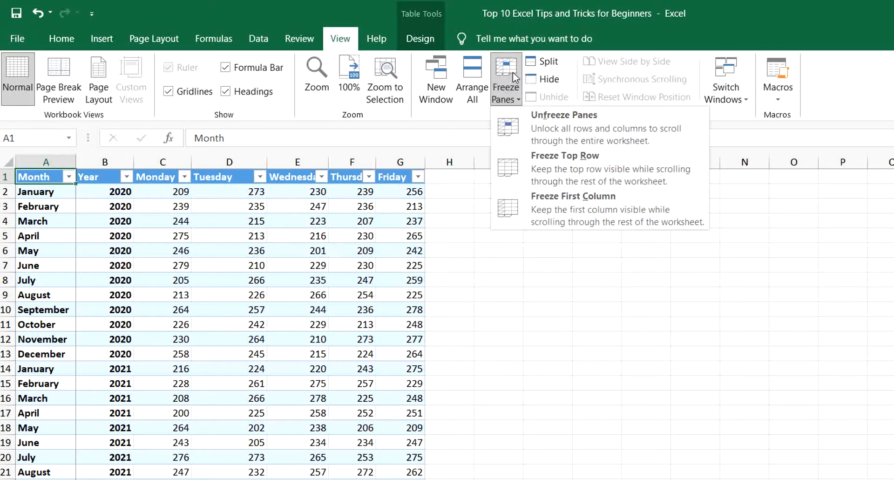
{"action": "left_click", "coordinate": [543, 158]}
{"action": "left_click", "coordinate": [129, 220]}
{"action": "scroll", "coordinate": [129, 219], "scroll_direction": "down", "scroll_amount": 11}
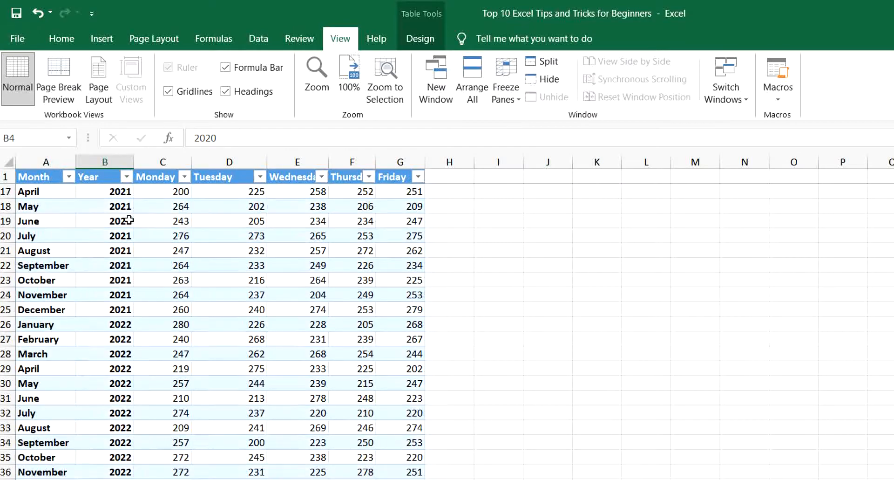
{"action": "scroll", "coordinate": [129, 219], "scroll_direction": "up", "scroll_amount": 6}
{"action": "scroll", "coordinate": [129, 219], "scroll_direction": "up", "scroll_amount": 5}
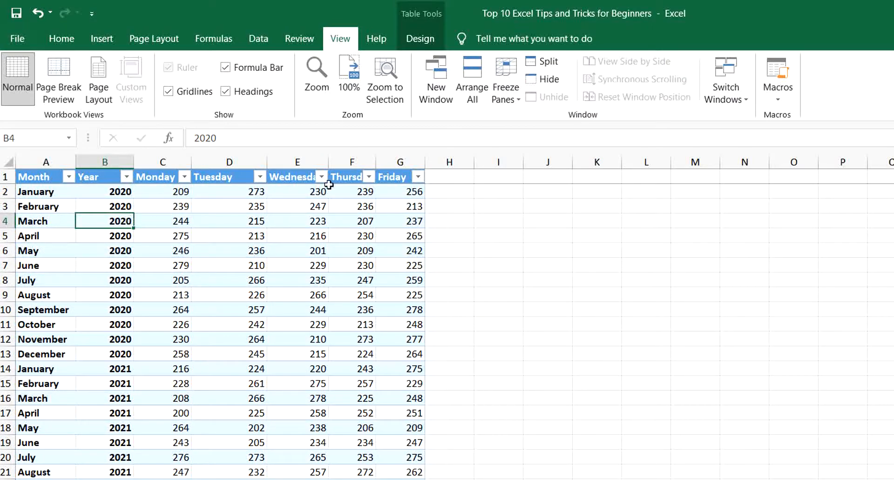
Unfreeze the panes and check that the whole table moves freely.
{"action": "left_click", "coordinate": [503, 88]}
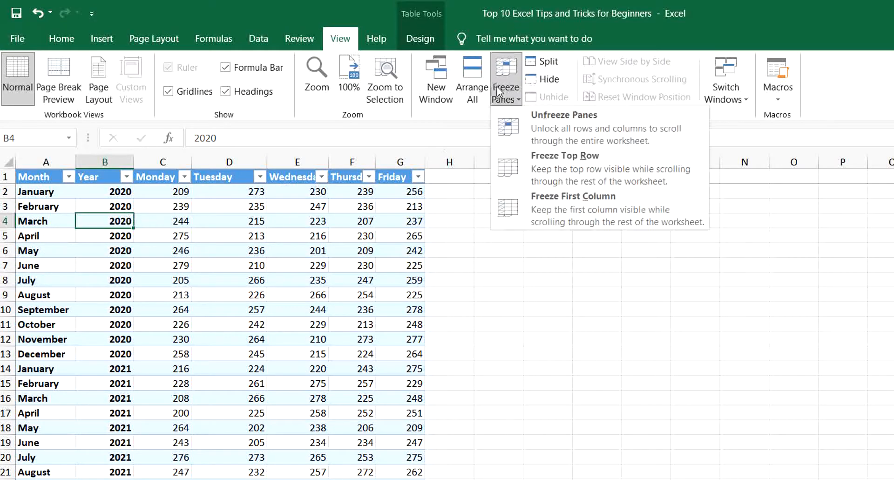
{"action": "left_click", "coordinate": [544, 125]}
{"action": "left_click", "coordinate": [240, 252]}
{"action": "scroll", "coordinate": [240, 251], "scroll_direction": "down", "scroll_amount": 5}
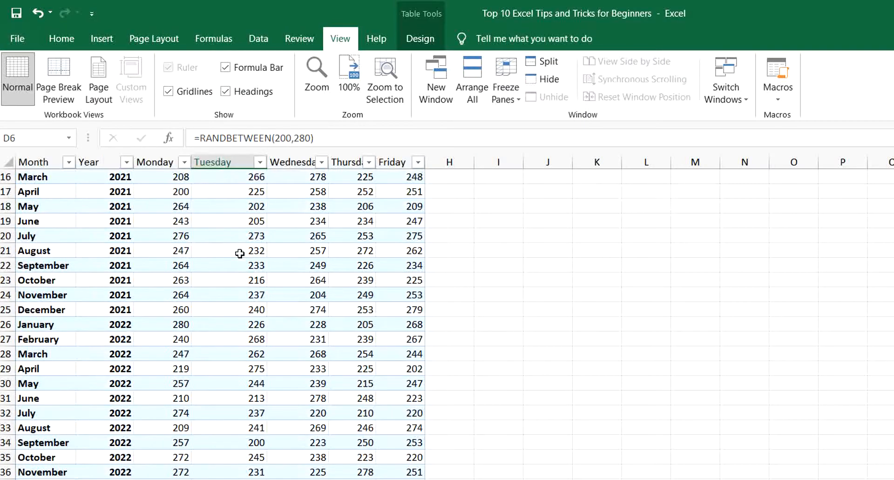
{"action": "scroll", "coordinate": [240, 251], "scroll_direction": "up", "scroll_amount": 5}
Freeze both the header row and the Month column using Freeze Panes at B2, and check the result.
{"action": "left_click", "coordinate": [117, 190]}
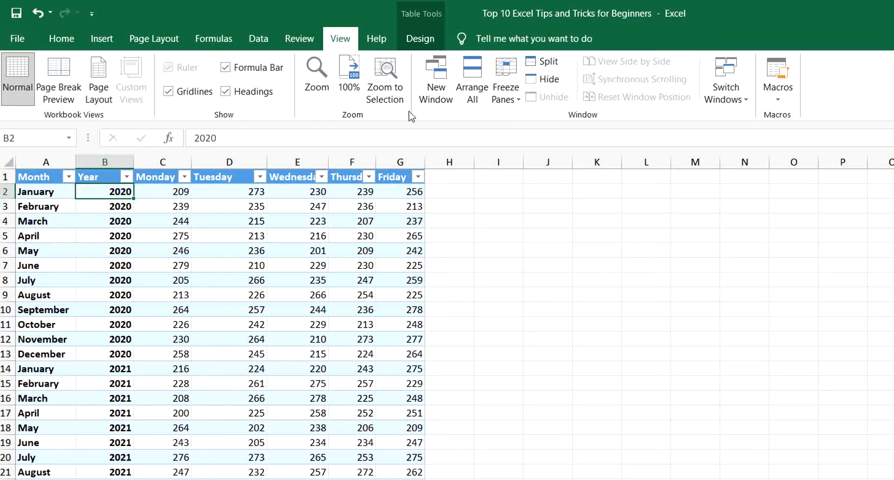
{"action": "left_click", "coordinate": [497, 91]}
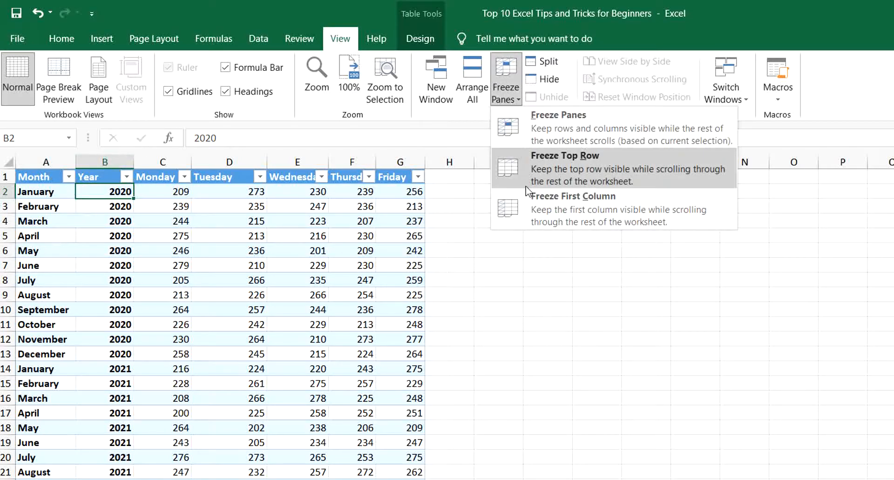
{"action": "left_click", "coordinate": [533, 136]}
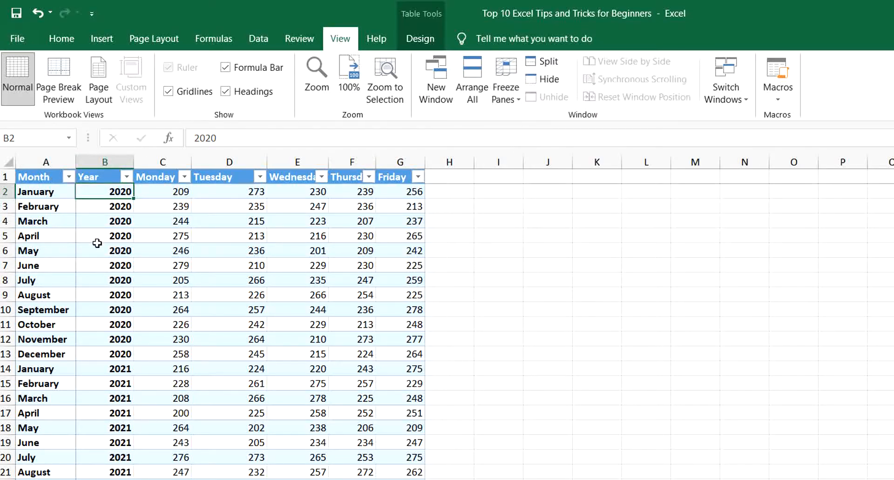
{"action": "left_click", "coordinate": [99, 219]}
{"action": "scroll", "coordinate": [99, 219], "scroll_direction": "down", "scroll_amount": 6}
{"action": "scroll", "coordinate": [248, 264], "scroll_direction": "up", "scroll_amount": 6}
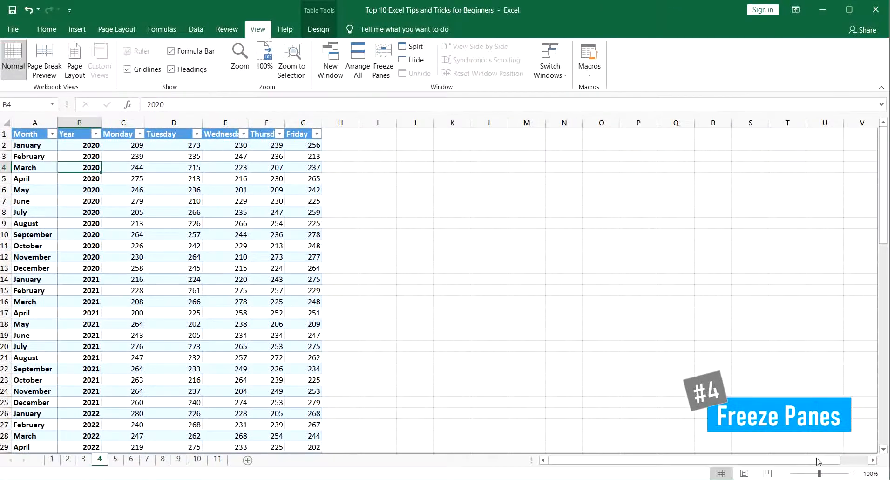
{"action": "mouse_move", "coordinate": [809, 459]}
{"action": "left_mouse_down"}
{"action": "mouse_move", "coordinate": [820, 459]}
{"action": "mouse_move", "coordinate": [808, 459]}
{"action": "left_mouse_up"}
{"action": "left_click", "coordinate": [112, 143]}
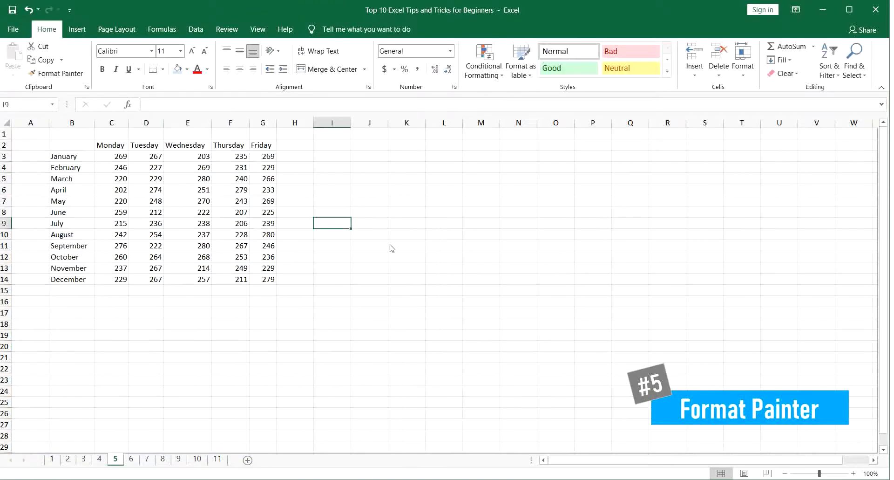
Format the January cell B3 with bold text, a light blue-gray fill and All Borders.
{"action": "left_click", "coordinate": [78, 156]}
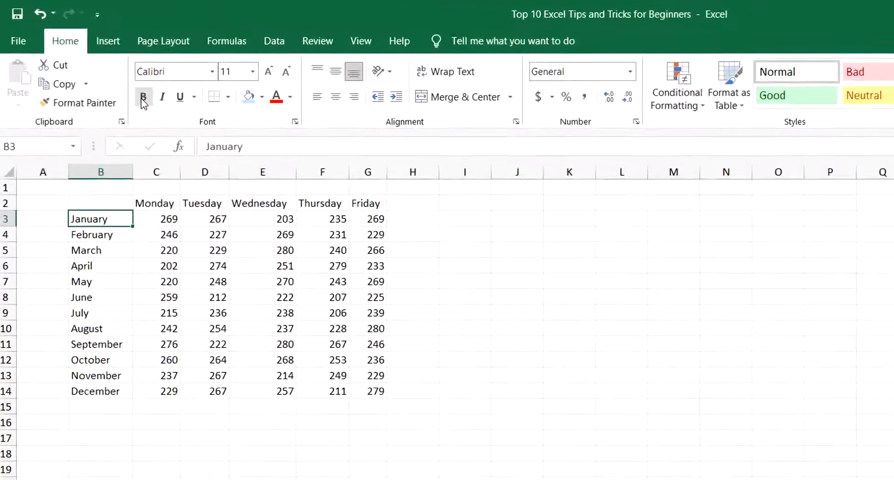
{"action": "left_click", "coordinate": [102, 69]}
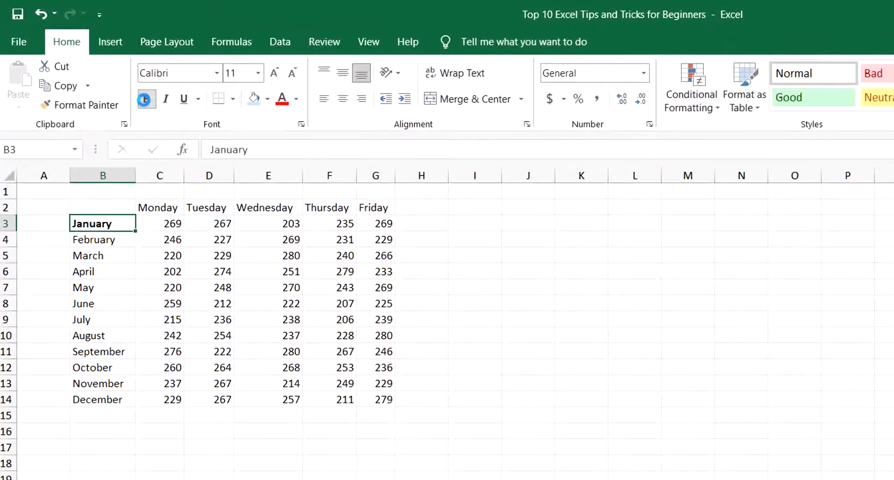
{"action": "left_click", "coordinate": [268, 100]}
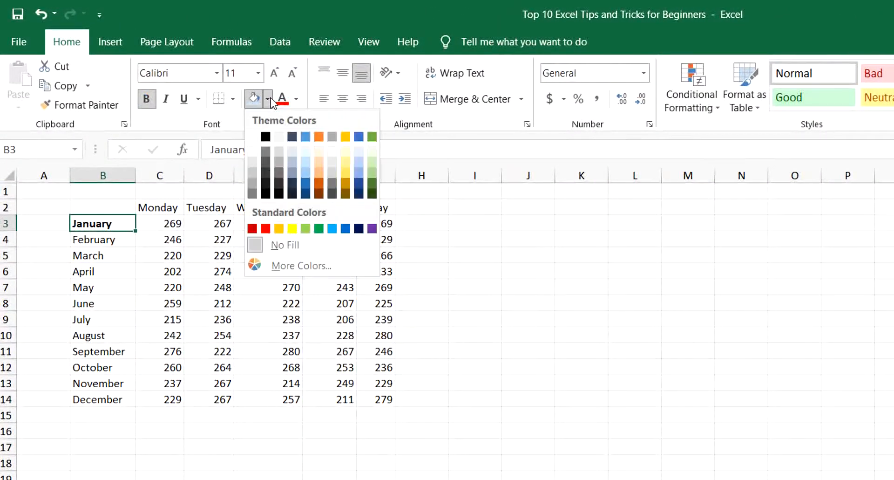
{"action": "left_click", "coordinate": [292, 150]}
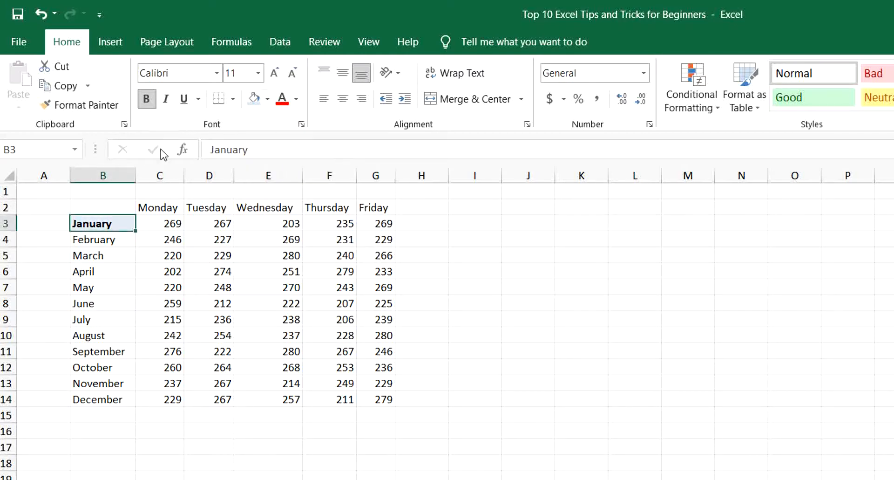
{"action": "left_click", "coordinate": [233, 100]}
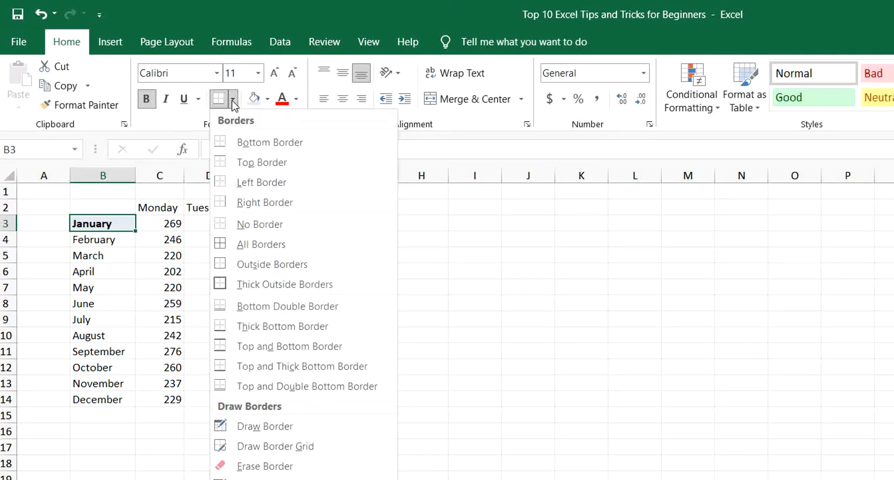
{"action": "left_click", "coordinate": [261, 239]}
{"action": "left_click", "coordinate": [258, 239]}
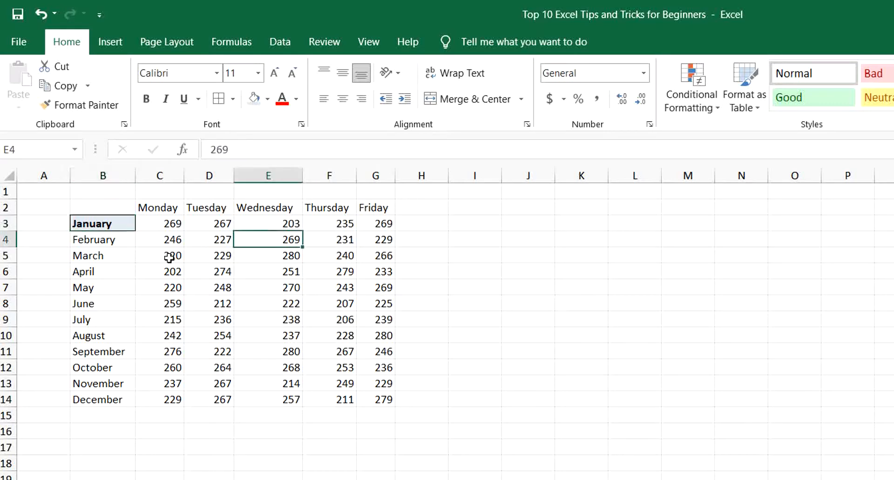
{"action": "left_click", "coordinate": [142, 271]}
{"action": "left_click", "coordinate": [105, 302]}
Copy the January cell's formatting to the February through December cells with Format Painter.
{"action": "left_click", "coordinate": [110, 223]}
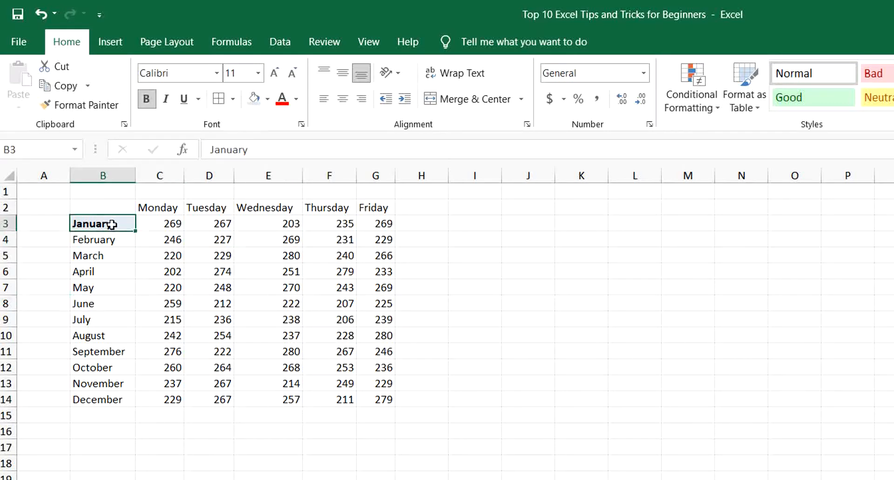
{"action": "left_click", "coordinate": [99, 107]}
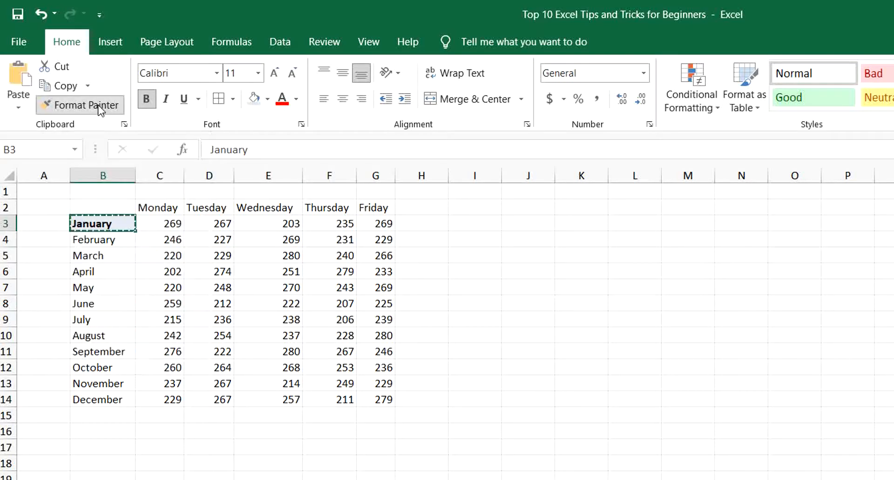
{"action": "mouse_move", "coordinate": [115, 239]}
{"action": "left_mouse_down"}
{"action": "mouse_move", "coordinate": [124, 303]}
{"action": "mouse_move", "coordinate": [117, 394]}
{"action": "left_mouse_up"}
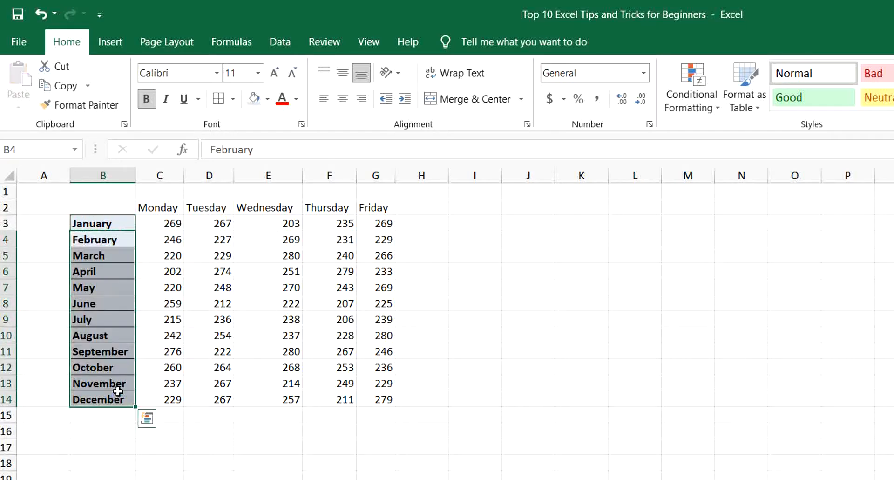
{"action": "left_click", "coordinate": [528, 334]}
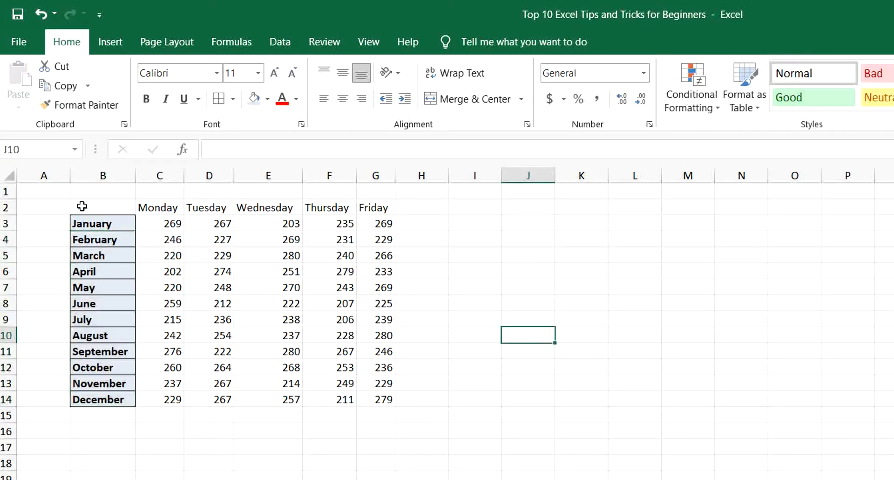
Copy the January cell's formatting to the Monday header in C2 with Format Painter.
{"action": "left_click", "coordinate": [93, 221]}
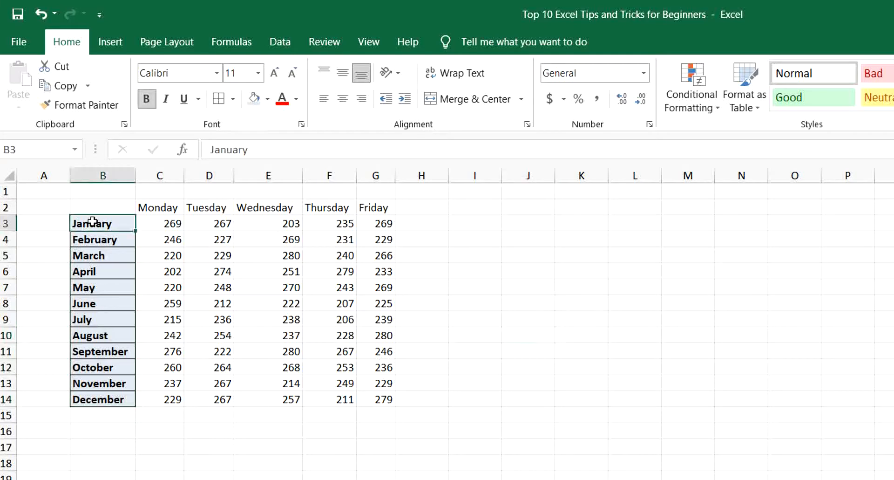
{"action": "left_click", "coordinate": [92, 106]}
{"action": "left_click", "coordinate": [157, 208]}
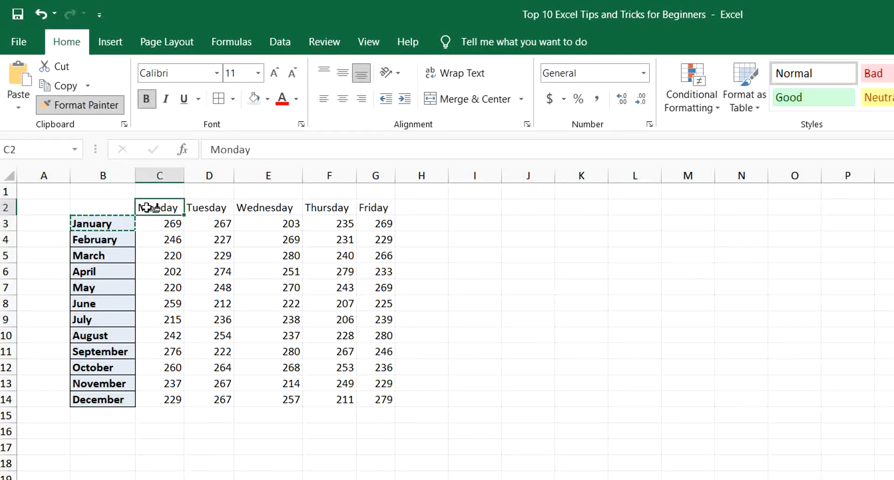
{"action": "left_click", "coordinate": [567, 244]}
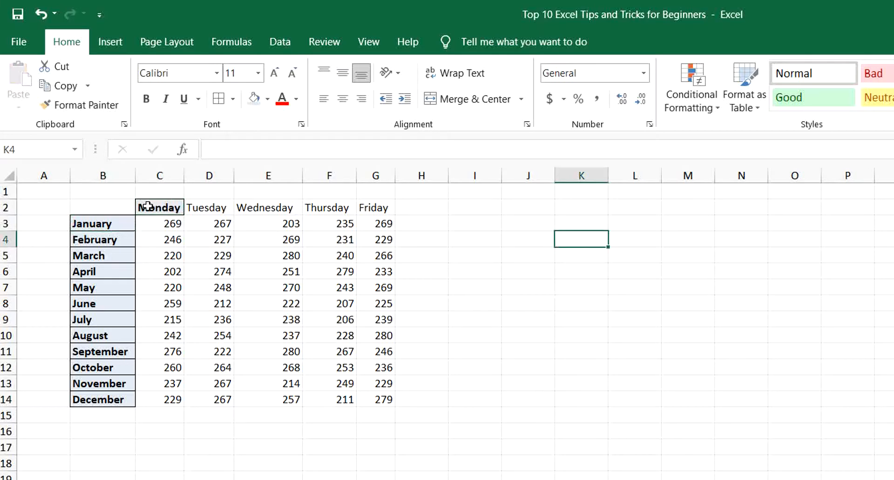
Give the Monday header a light orange fill and copy its formatting to the Tuesday through Friday headers.
{"action": "left_click", "coordinate": [148, 206]}
{"action": "left_click", "coordinate": [267, 99]}
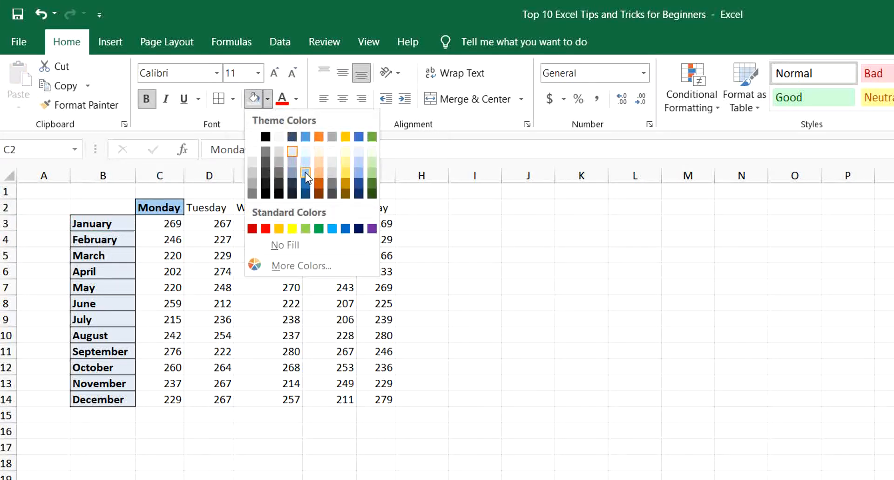
{"action": "left_click", "coordinate": [317, 149]}
{"action": "left_click", "coordinate": [96, 111]}
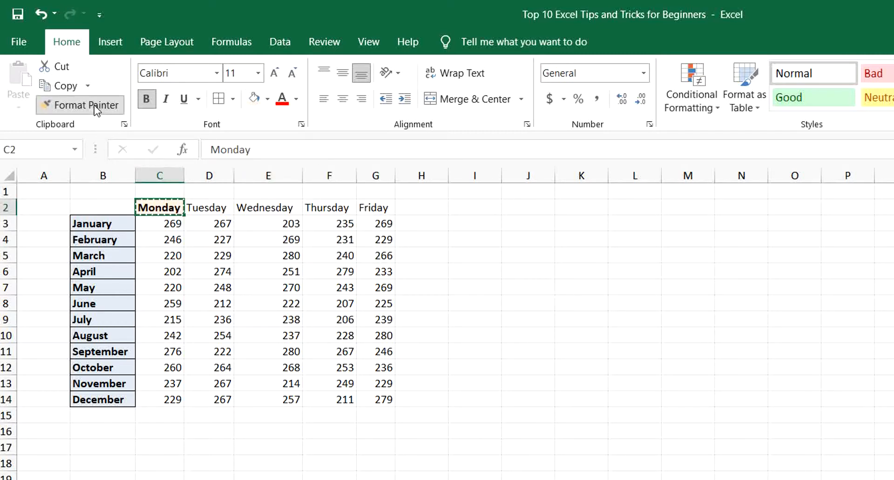
{"action": "left_click_drag", "start_coordinate": [207, 207], "coordinate": [373, 207]}
{"action": "left_click", "coordinate": [531, 216]}
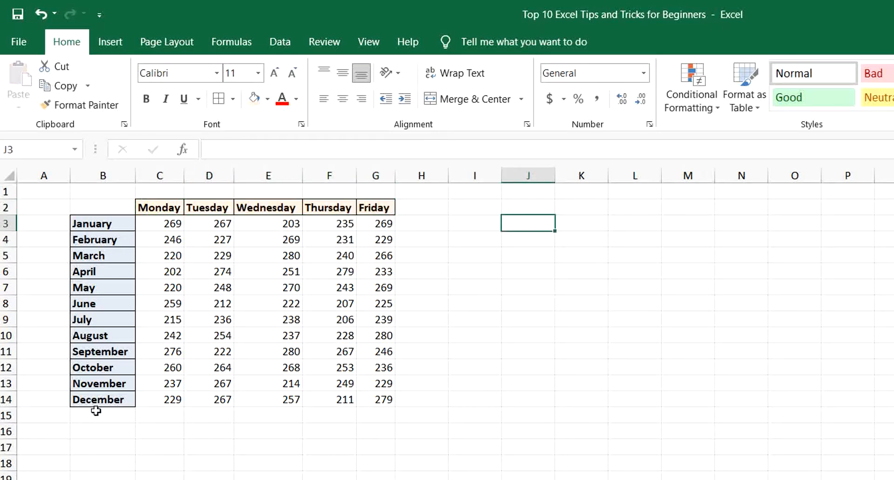
Keep Format Painter active with the Tuesday header's formatting and apply it to D10, F11, E14 and G5.
{"action": "left_click", "coordinate": [199, 208]}
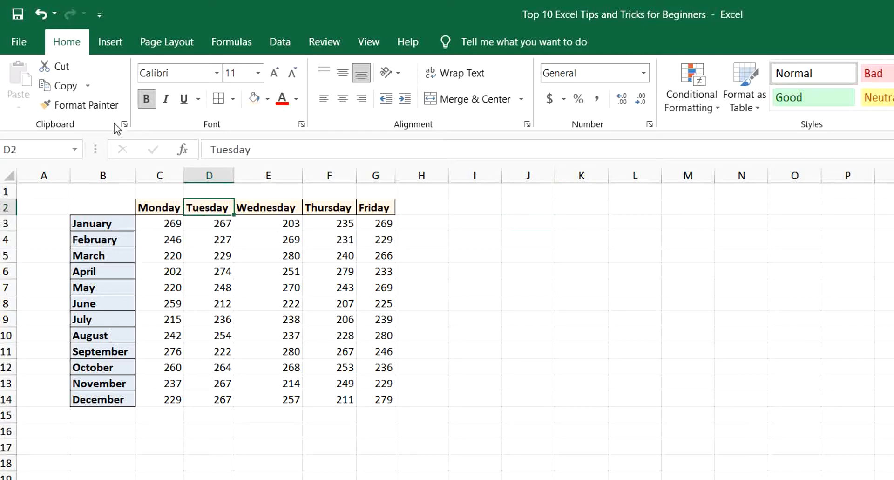
{"action": "left_click", "coordinate": [107, 105]}
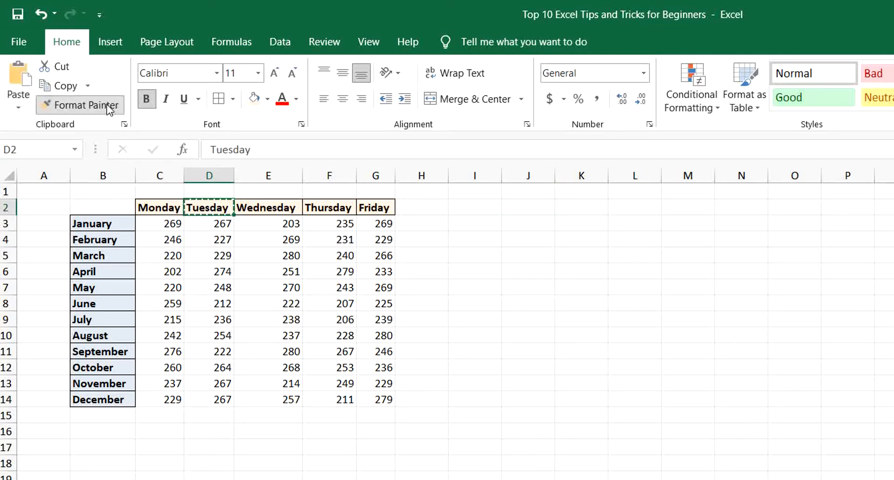
{"action": "left_click", "coordinate": [228, 333]}
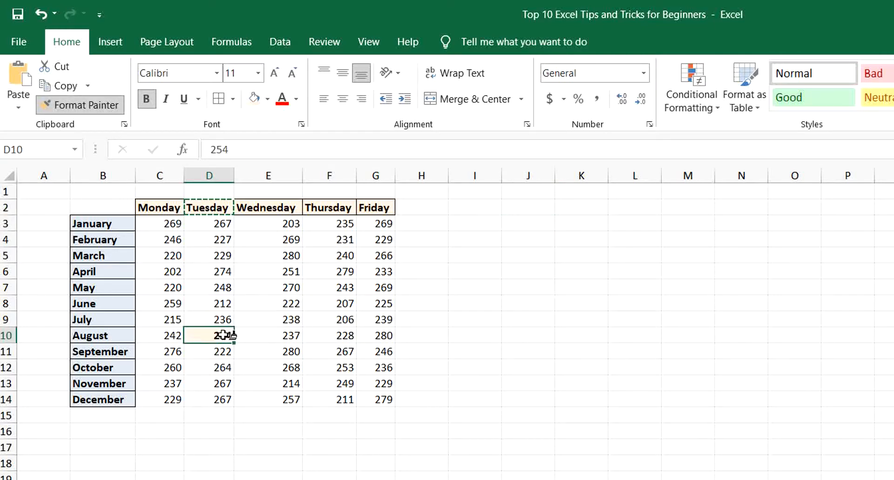
{"action": "left_click", "coordinate": [344, 352]}
{"action": "left_click", "coordinate": [272, 399]}
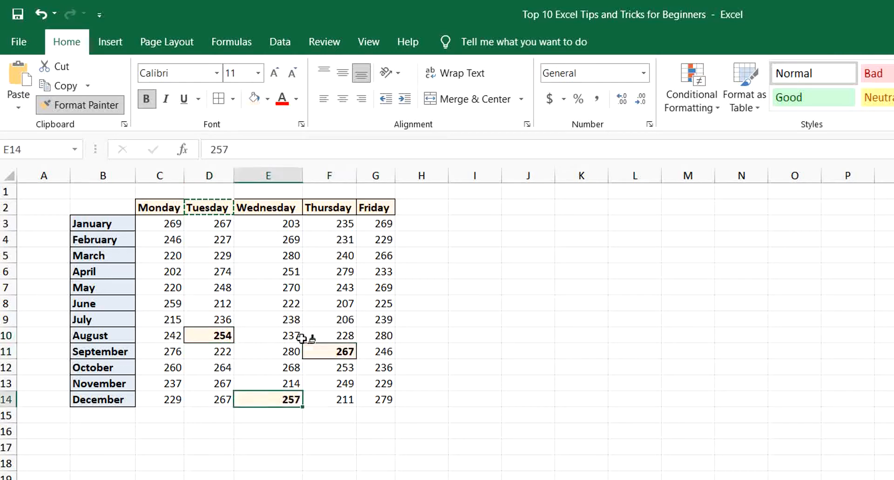
{"action": "left_click", "coordinate": [373, 255]}
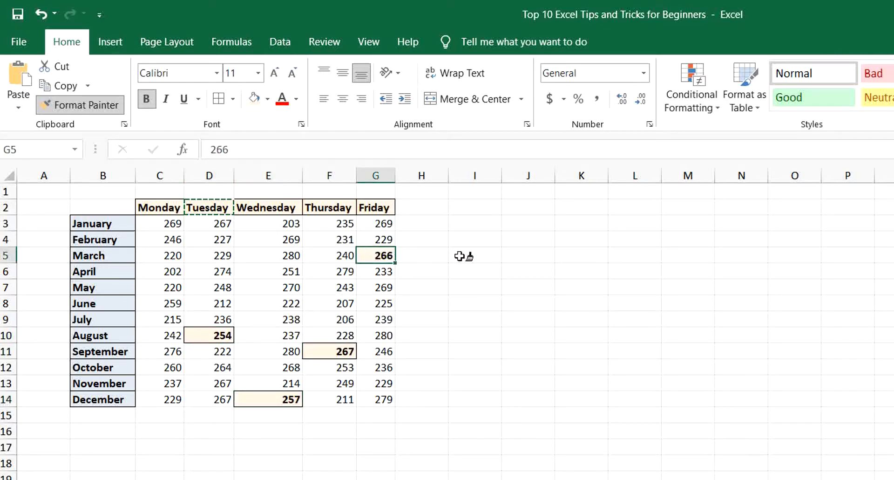
{"action": "key", "text": "Escape"}
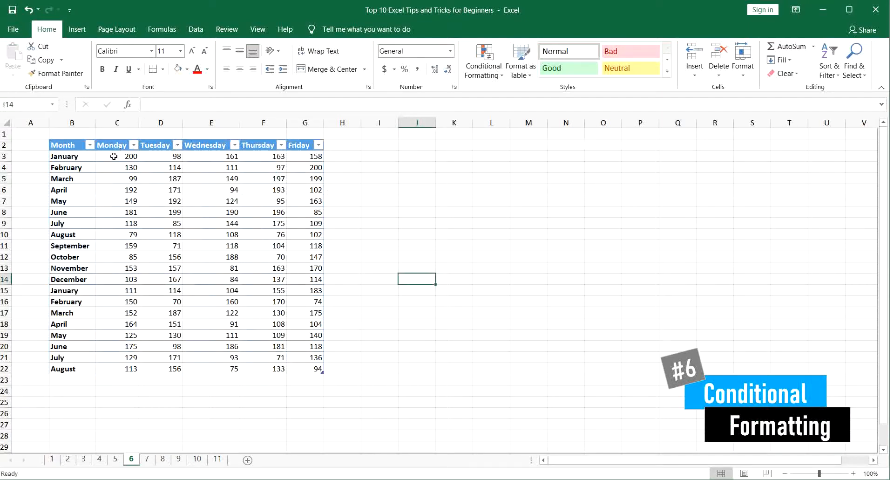
Highlight values less than 100 in C3:G22 on sheet 6 with Light Red Fill with Dark Red Text.
{"action": "left_click_drag", "start_coordinate": [114, 156], "coordinate": [305, 368]}
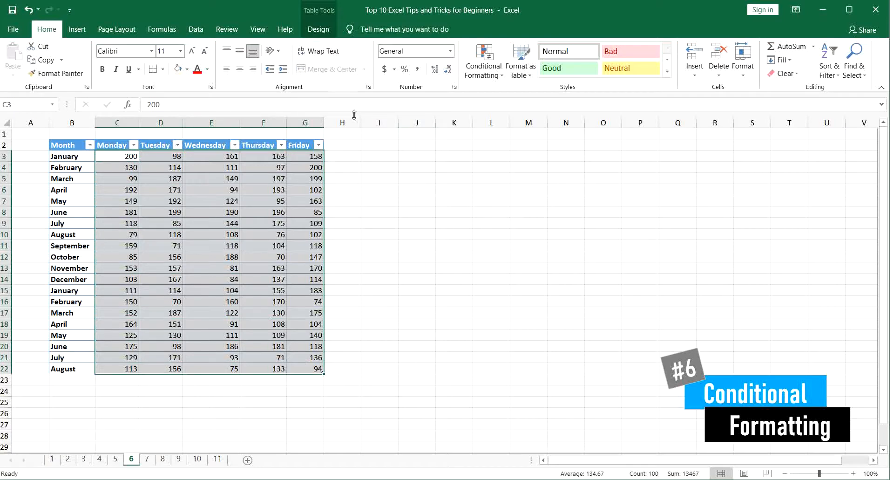
{"action": "left_click", "coordinate": [487, 64]}
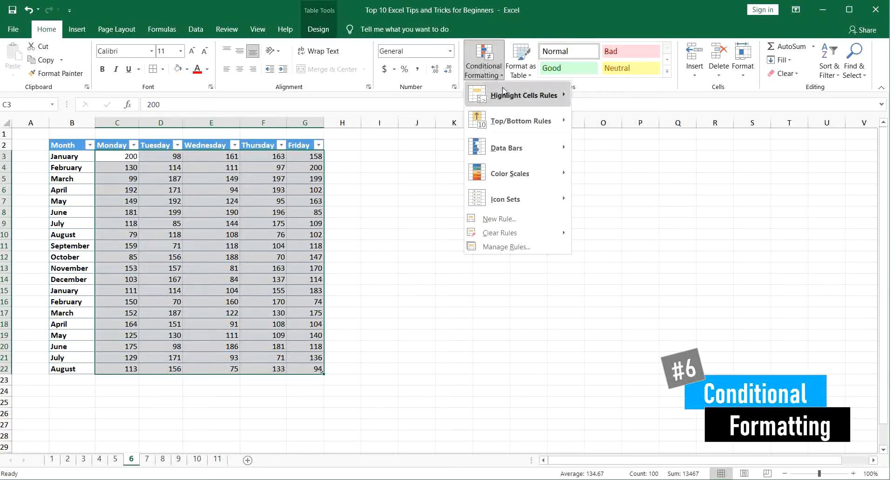
{"action": "mouse_move", "coordinate": [505, 93]}
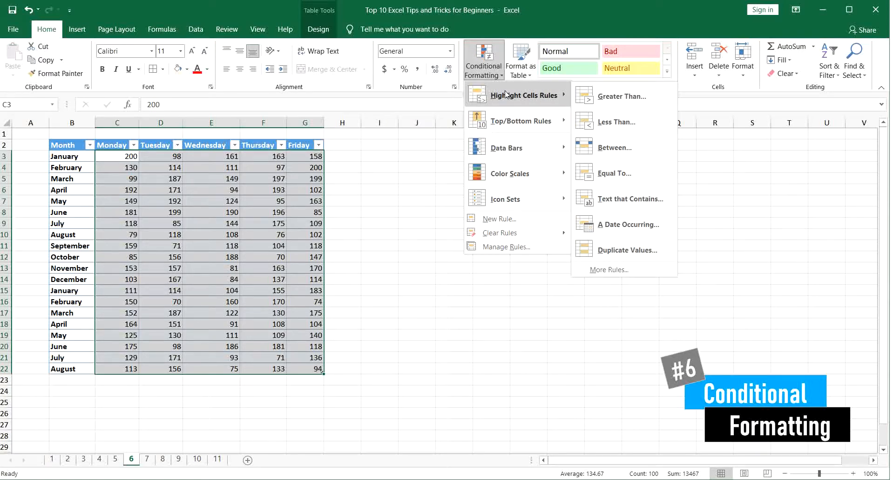
{"action": "left_click", "coordinate": [607, 122]}
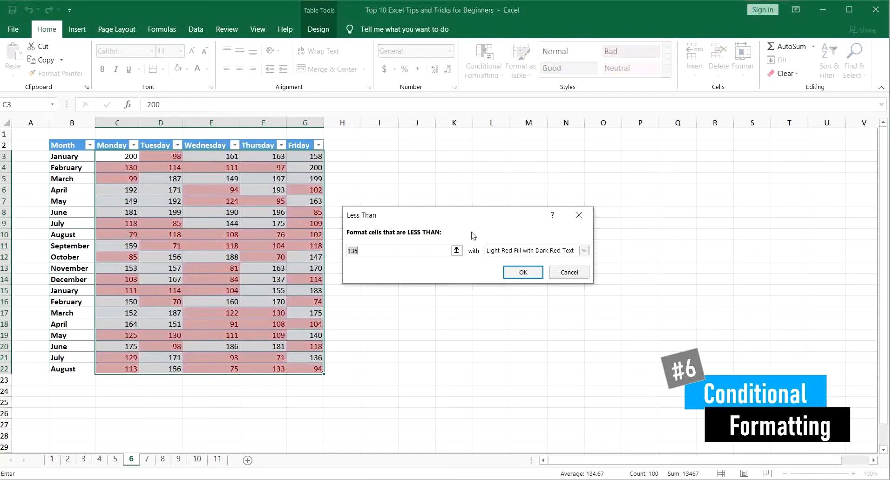
{"action": "type", "text": "100"}
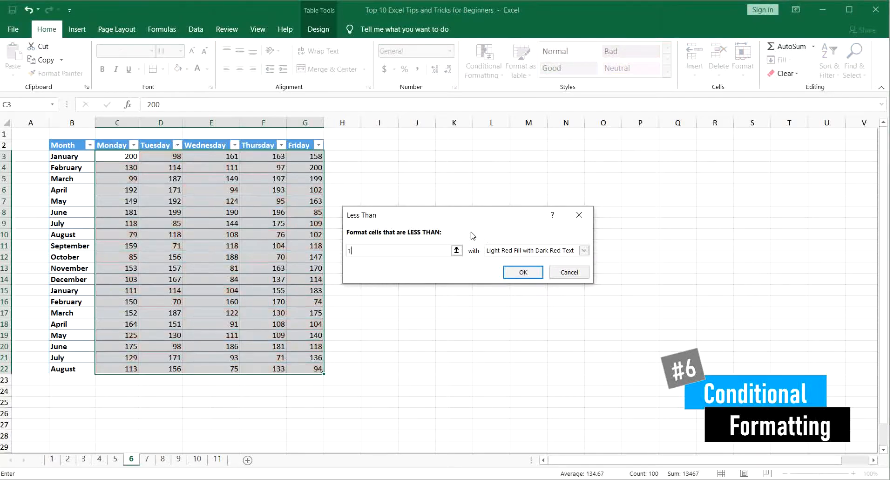
{"action": "left_click", "coordinate": [529, 254]}
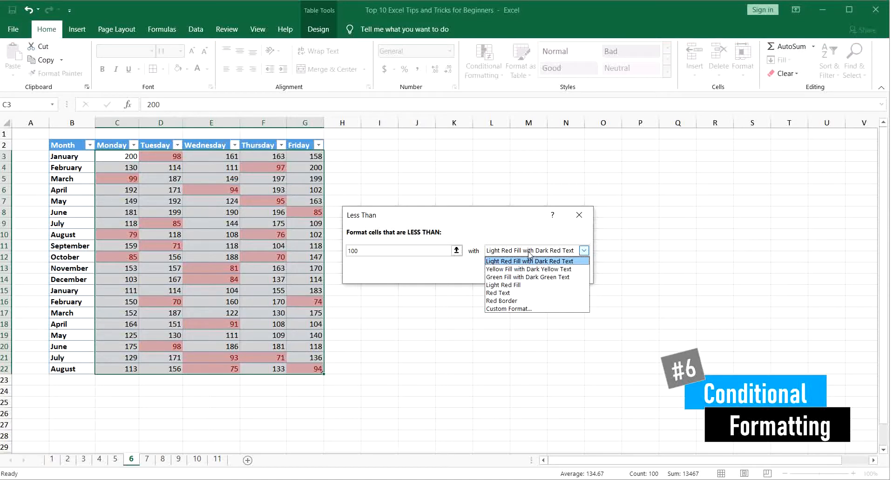
{"action": "left_click", "coordinate": [529, 260]}
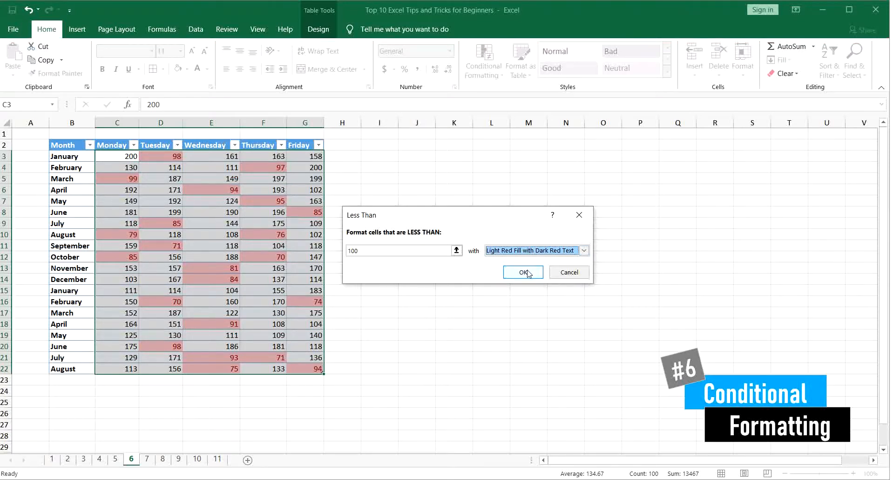
{"action": "left_click", "coordinate": [524, 272]}
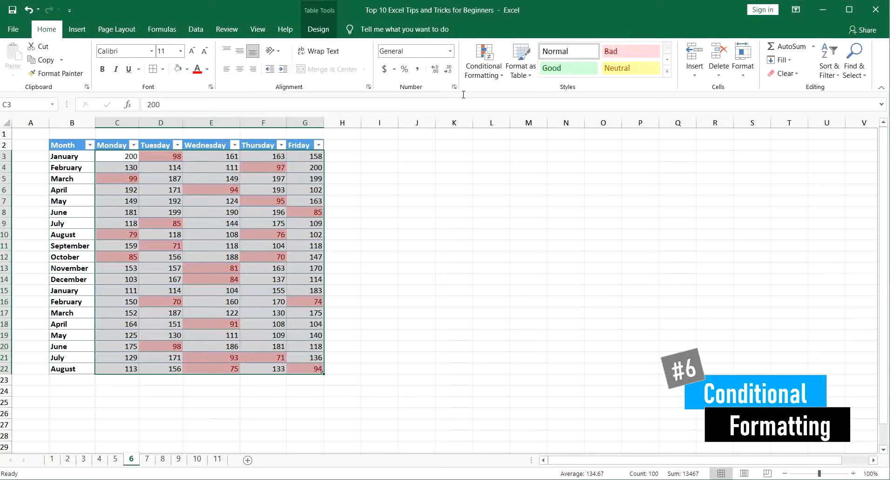
Set up a Greater Than rule for C3:G22 with threshold 150 and Green Fill with Dark Green Text.
{"action": "left_click", "coordinate": [484, 67]}
{"action": "mouse_move", "coordinate": [495, 90]}
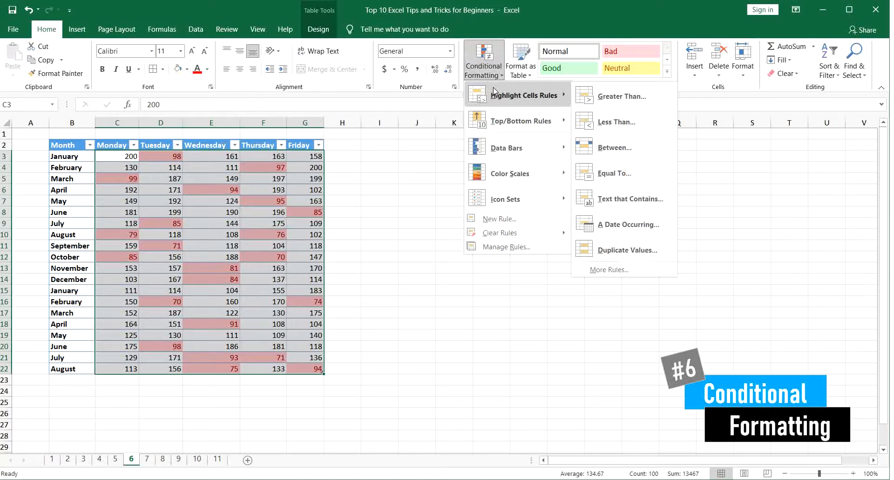
{"action": "left_click", "coordinate": [614, 96]}
{"action": "type", "text": "1"}
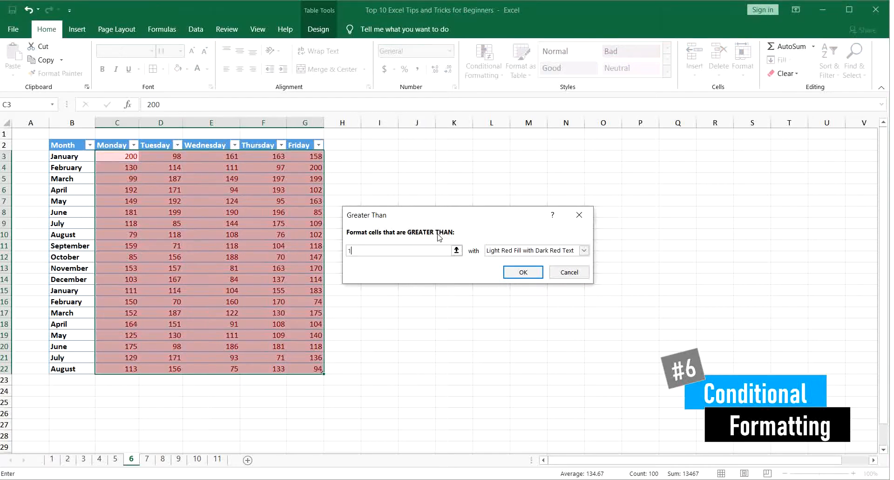
{"action": "type", "text": "50"}
{"action": "left_click", "coordinate": [503, 251]}
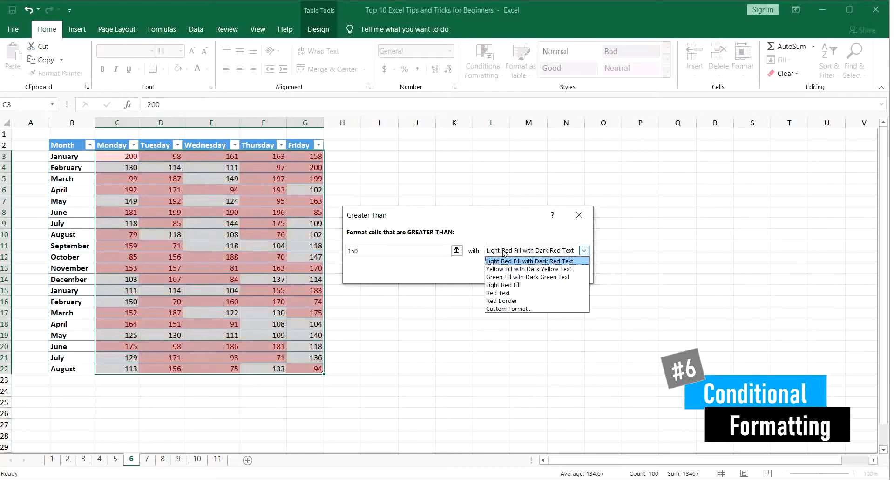
{"action": "left_click", "coordinate": [506, 277]}
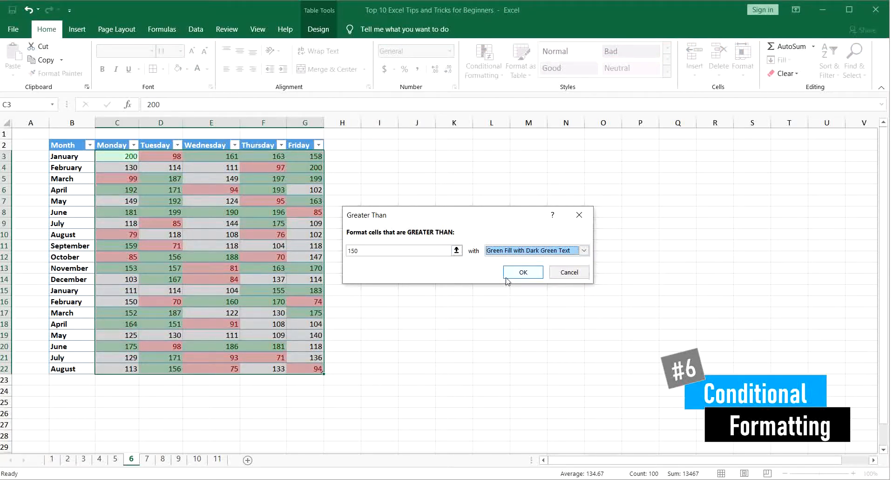
Change the Greater Than threshold to 180 and apply the rule to the weekday values.
{"action": "left_click", "coordinate": [357, 251]}
{"action": "key", "text": "BackSpace"}
{"action": "key", "text": "BackSpace"}
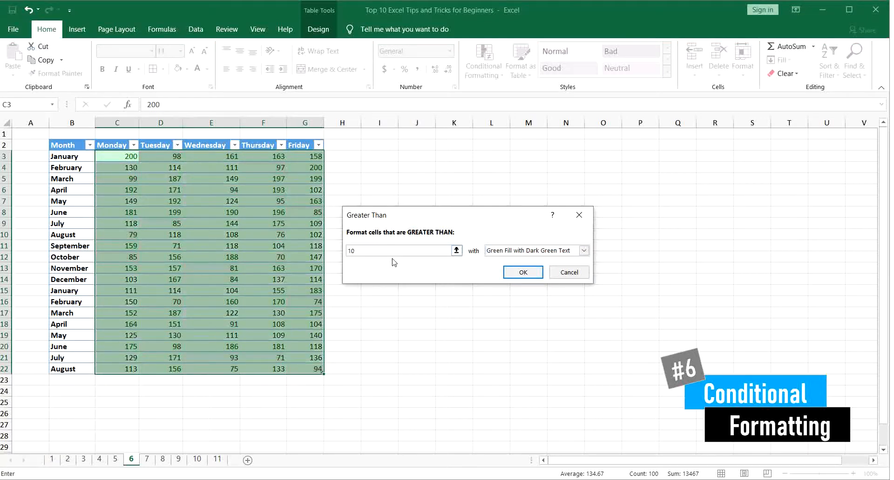
{"action": "type", "text": "80"}
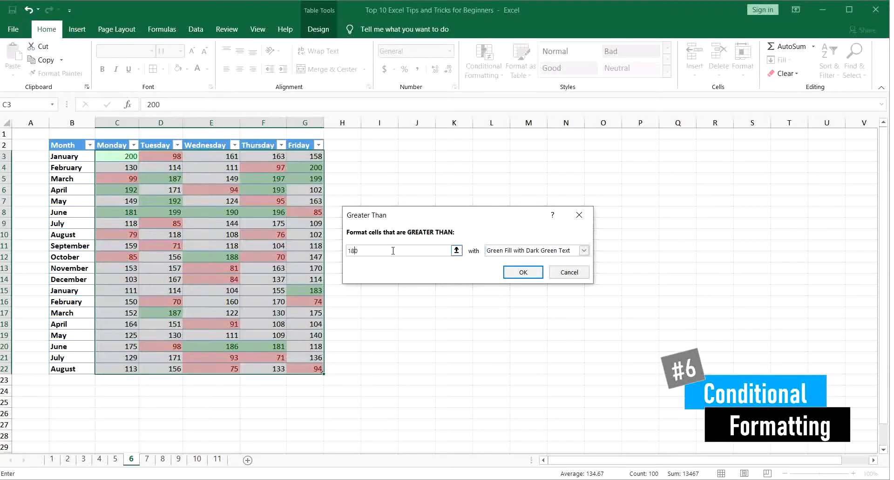
{"action": "left_click", "coordinate": [523, 272]}
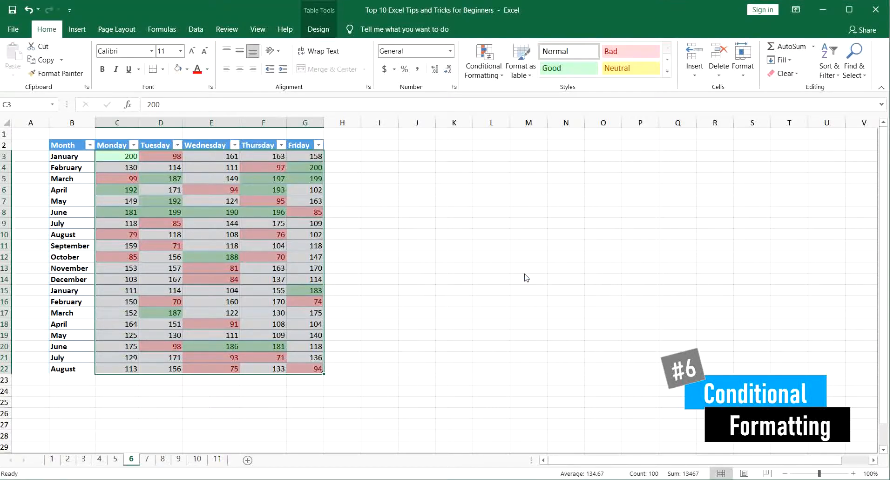
{"action": "left_click", "coordinate": [513, 253]}
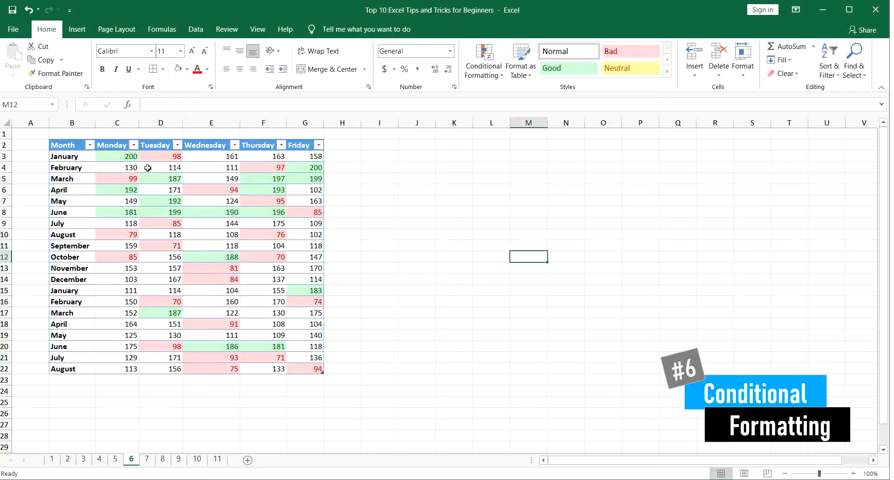
Start an Equal To highlight rule for the month names in B3:B22 and try May, June, July, August and October as comparison cells.
{"action": "left_click_drag", "start_coordinate": [92, 159], "coordinate": [75, 368]}
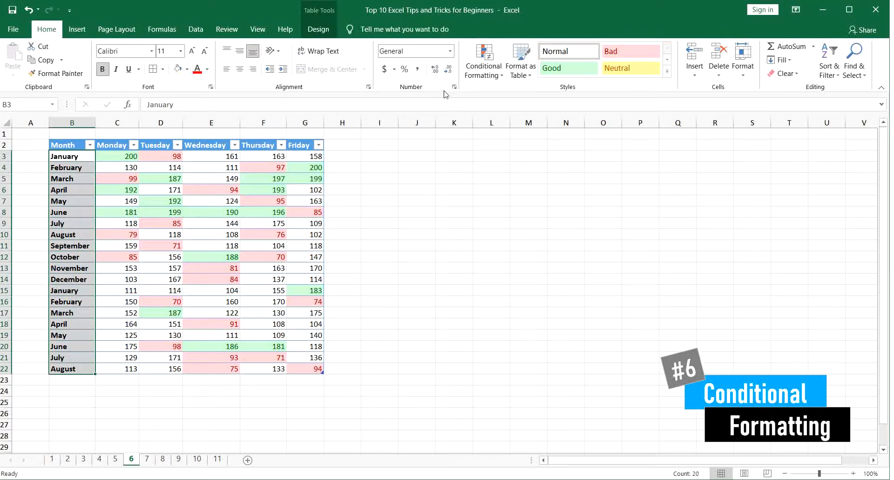
{"action": "left_click", "coordinate": [484, 70]}
{"action": "mouse_move", "coordinate": [495, 96]}
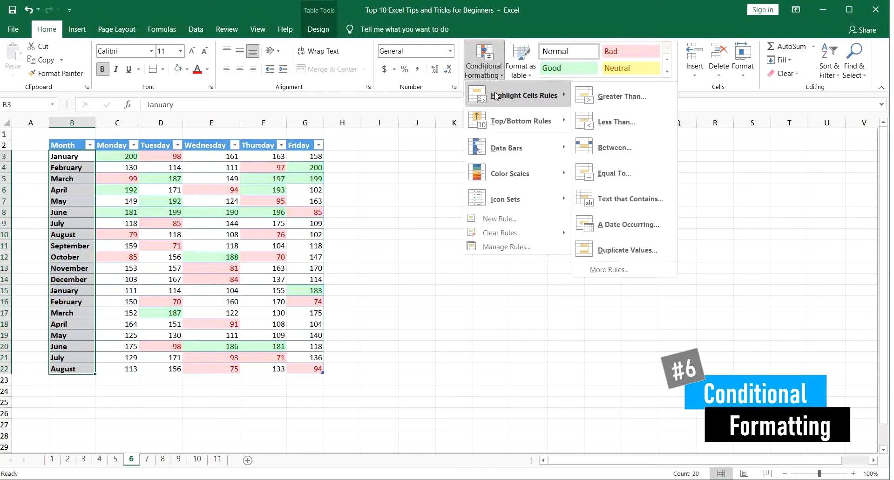
{"action": "left_click", "coordinate": [596, 171]}
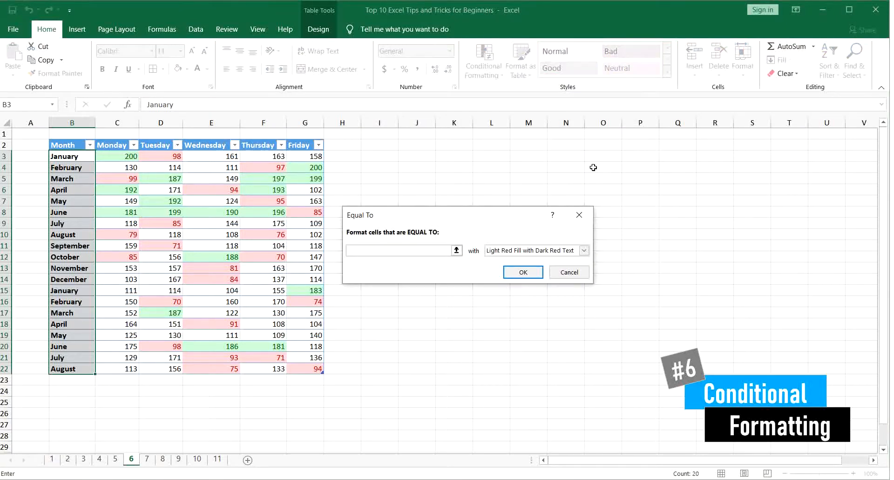
{"action": "left_click", "coordinate": [68, 200]}
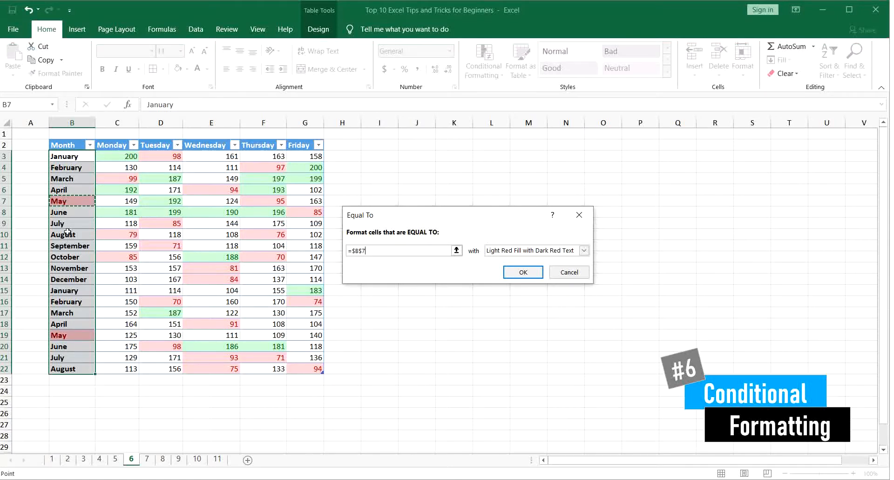
{"action": "left_click", "coordinate": [67, 212]}
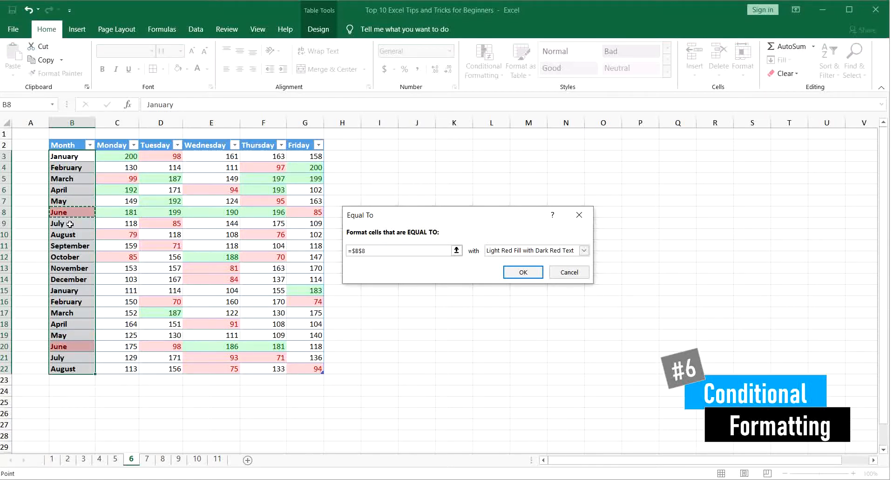
{"action": "left_click", "coordinate": [70, 224]}
{"action": "left_click", "coordinate": [71, 235]}
{"action": "left_click", "coordinate": [71, 255]}
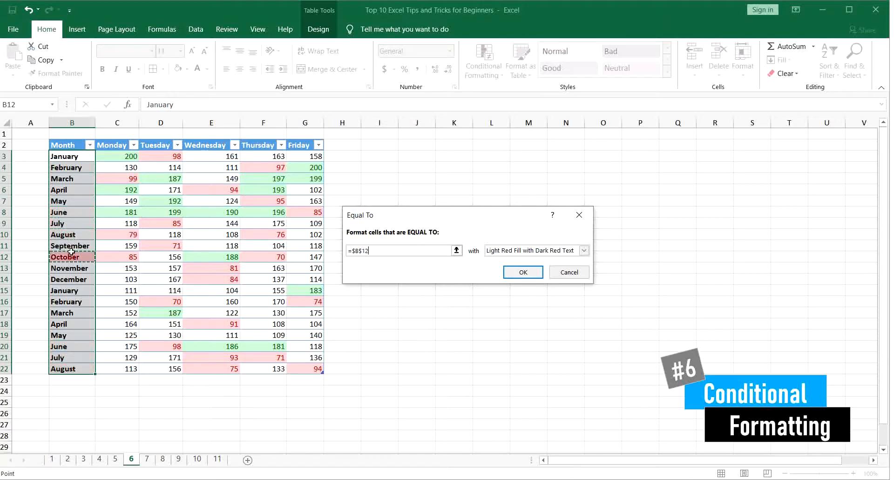
Set the Equal To comparison cell to B7 (May) and apply the rule with Light Red Fill with Dark Red Text.
{"action": "left_click", "coordinate": [71, 201]}
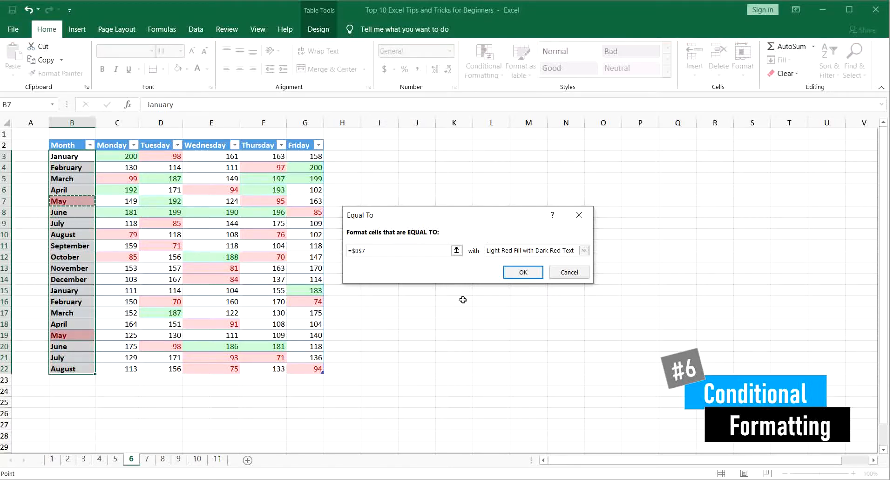
{"action": "left_click", "coordinate": [521, 273]}
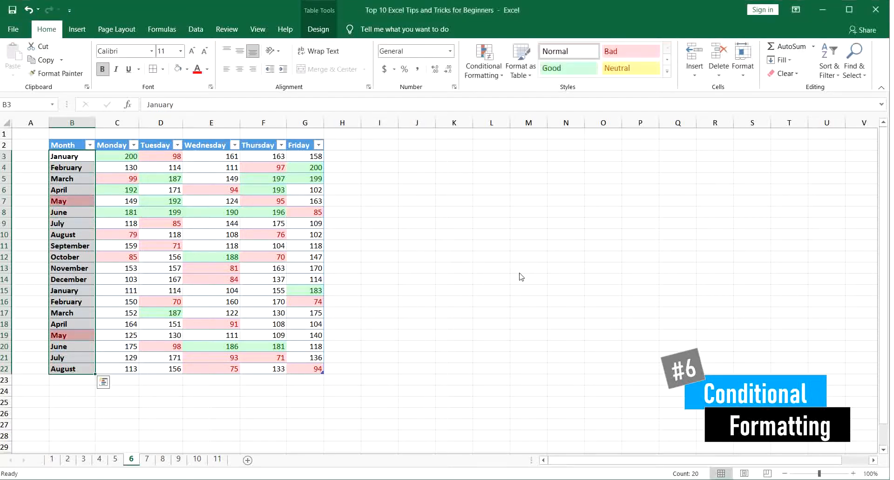
{"action": "left_click", "coordinate": [489, 230]}
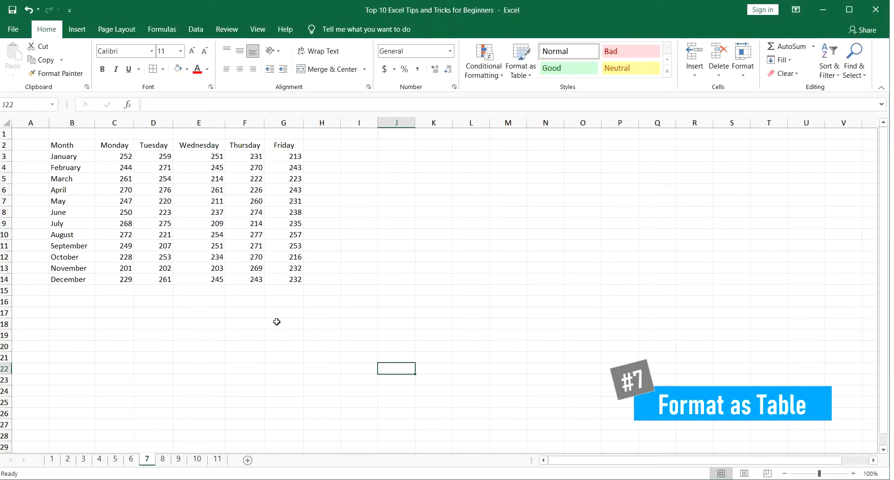
Format B2:G14 on sheet 7 as a table with headers, using the Light style with a solid blue header.
{"action": "left_click", "coordinate": [465, 266]}
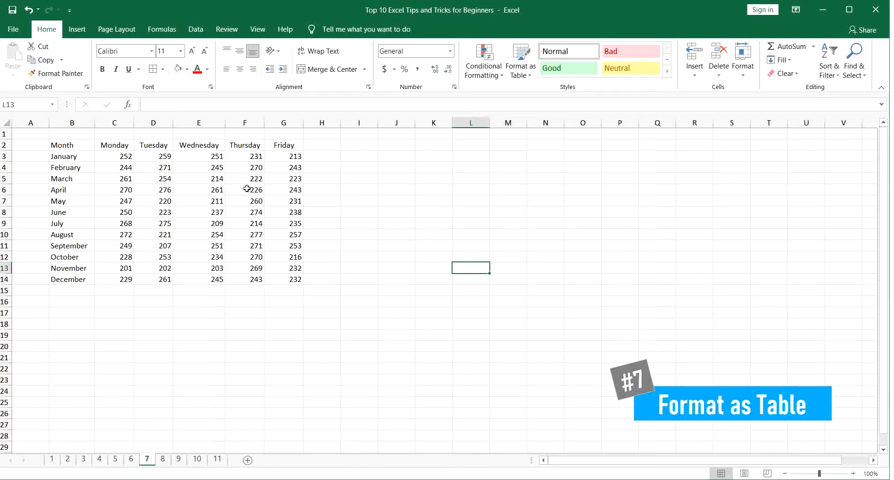
{"action": "left_click", "coordinate": [55, 145]}
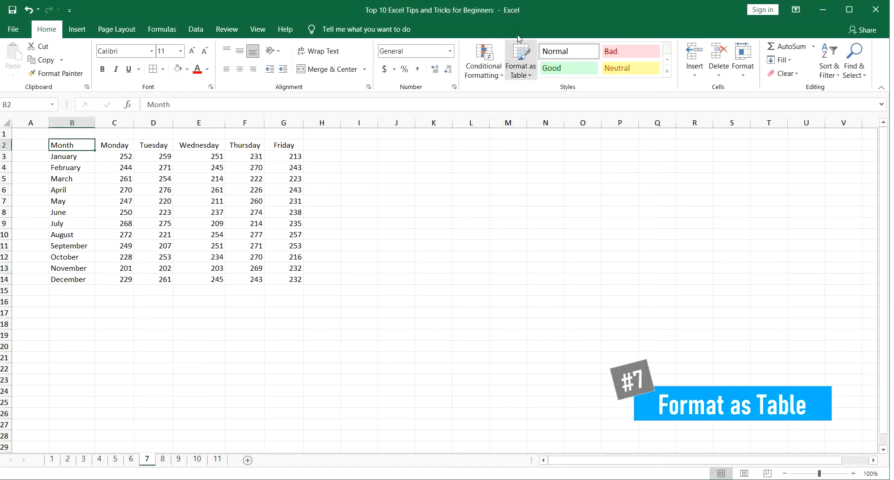
{"action": "left_click", "coordinate": [523, 62]}
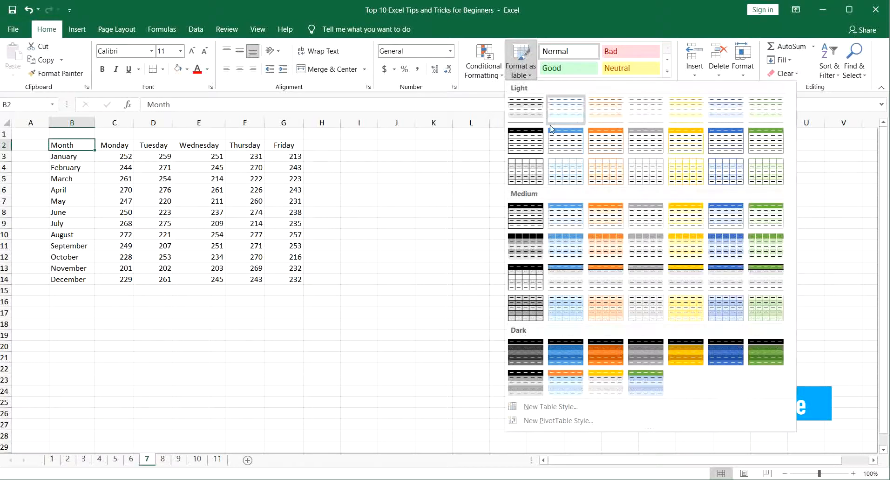
{"action": "left_click", "coordinate": [564, 148]}
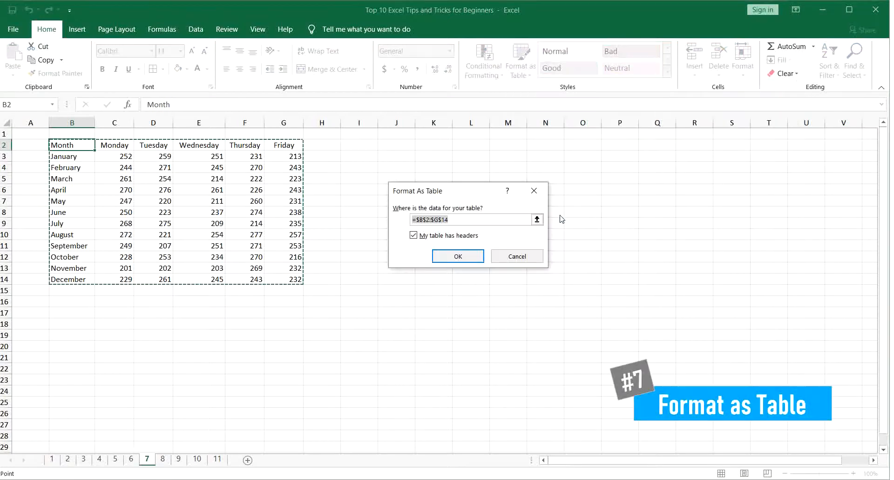
{"action": "left_click", "coordinate": [447, 256]}
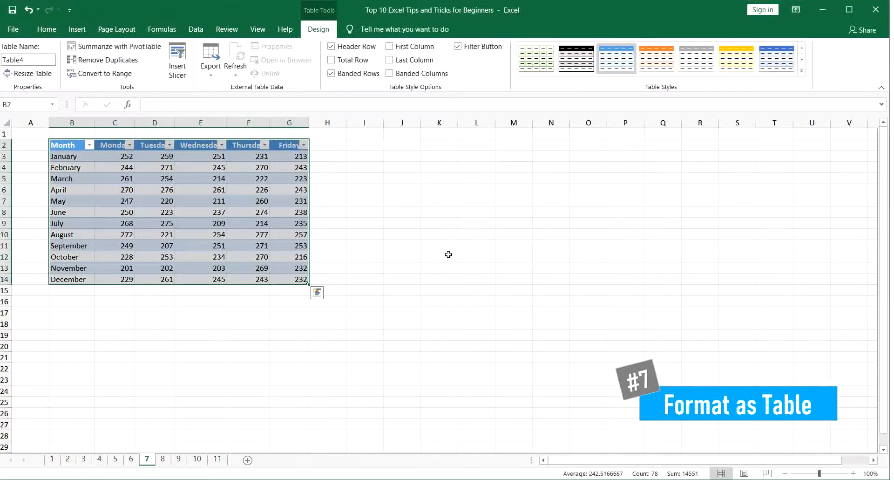
{"action": "left_click", "coordinate": [414, 211]}
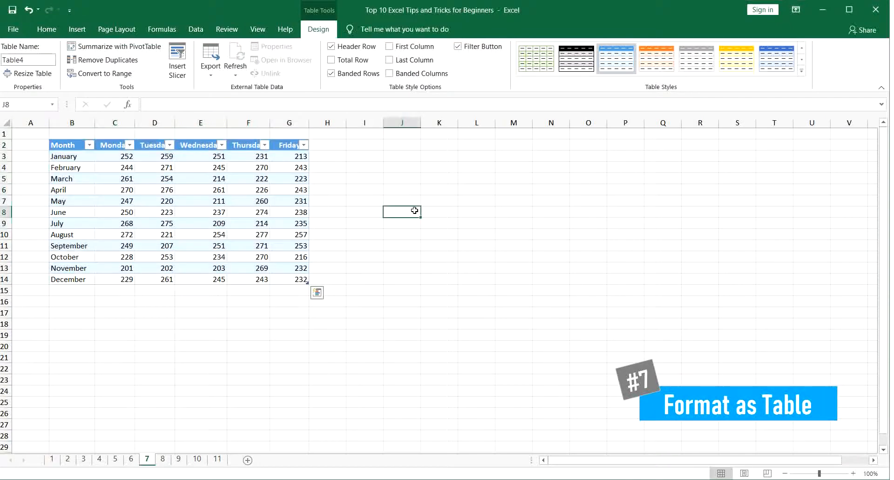
Change the sheet 7 table to the Medium style with an orange header and grey banded rows.
{"action": "left_click", "coordinate": [74, 189]}
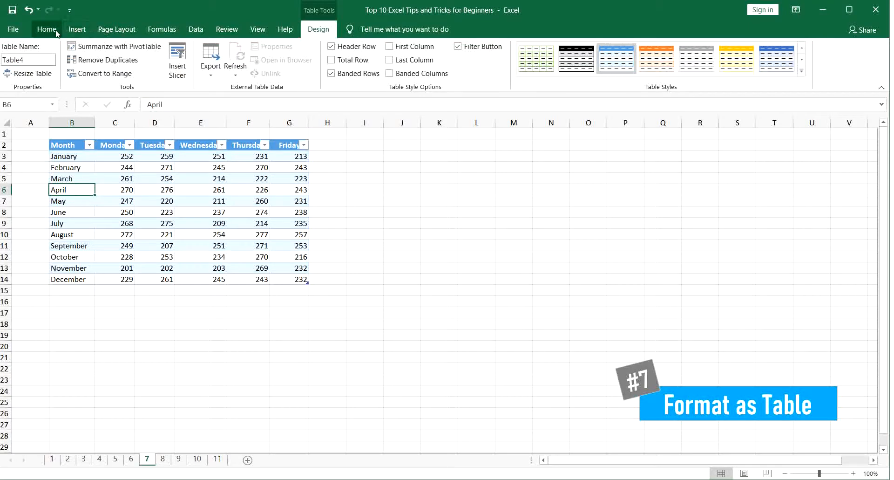
{"action": "left_click", "coordinate": [801, 71]}
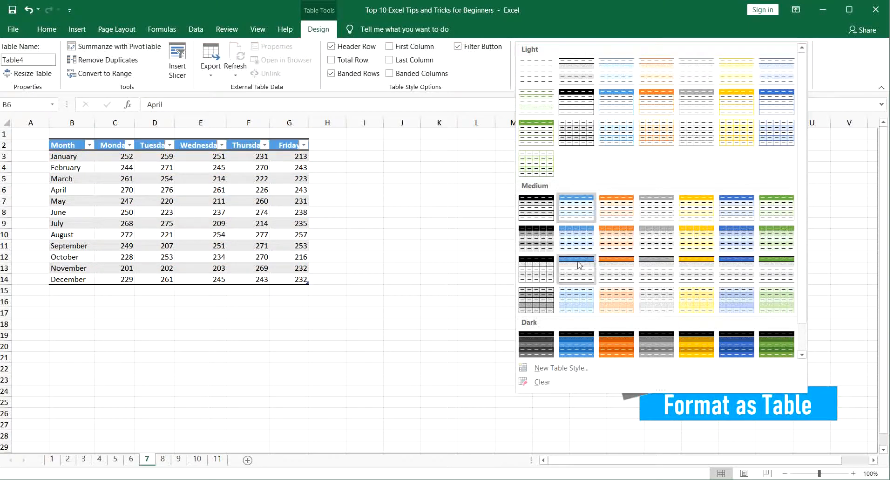
{"action": "scroll", "coordinate": [532, 294], "scroll_direction": "down", "scroll_amount": 1}
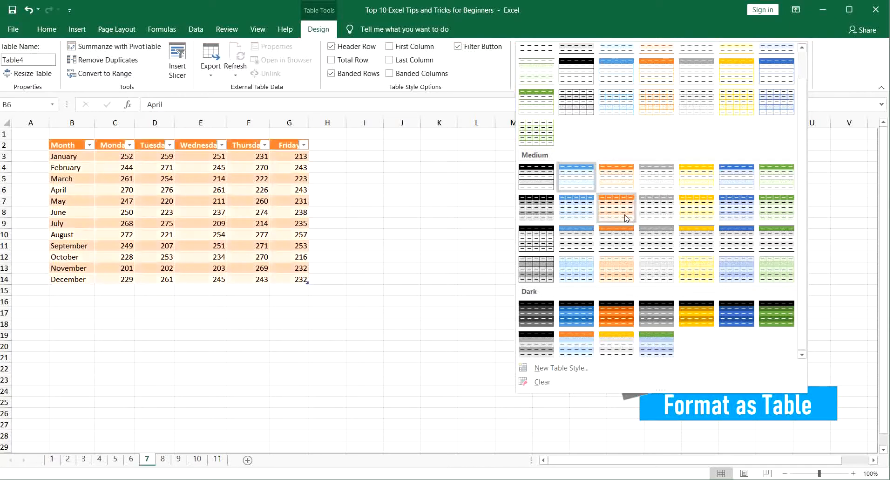
{"action": "left_click", "coordinate": [614, 251]}
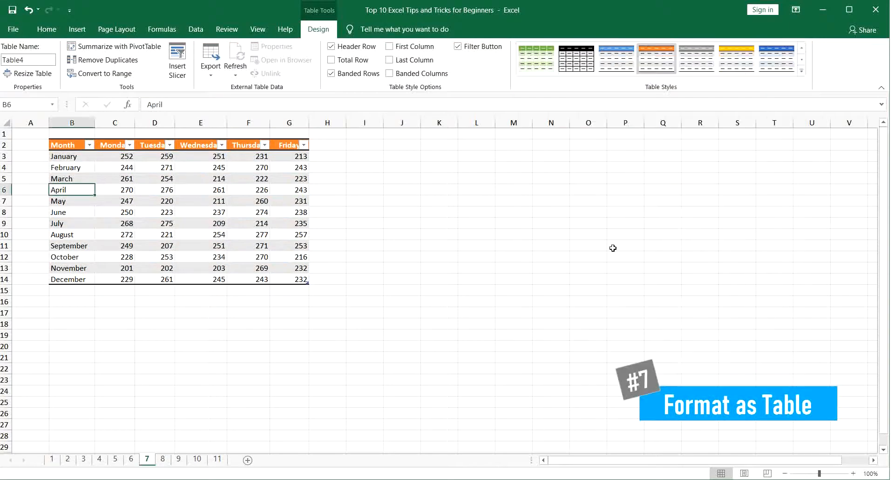
{"action": "left_click", "coordinate": [381, 186]}
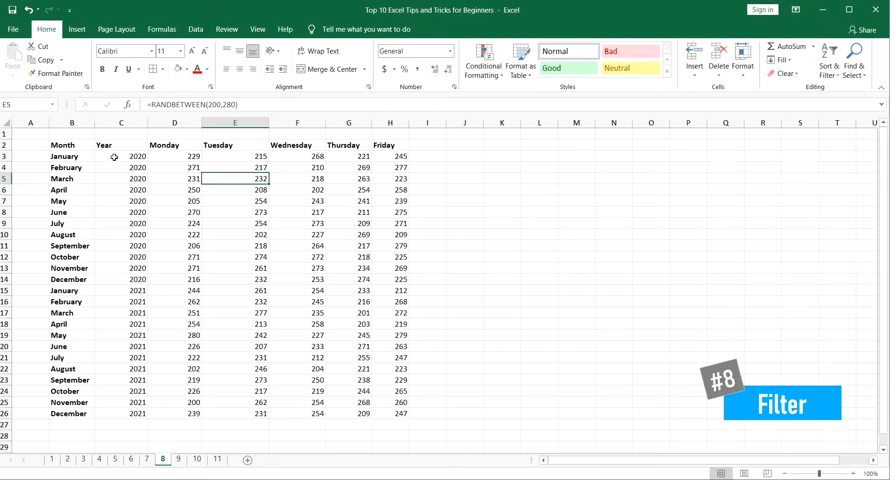
Go through the headers Month to Friday in row 2 of sheet 8 and add filter buttons to them.
{"action": "left_click", "coordinate": [70, 146]}
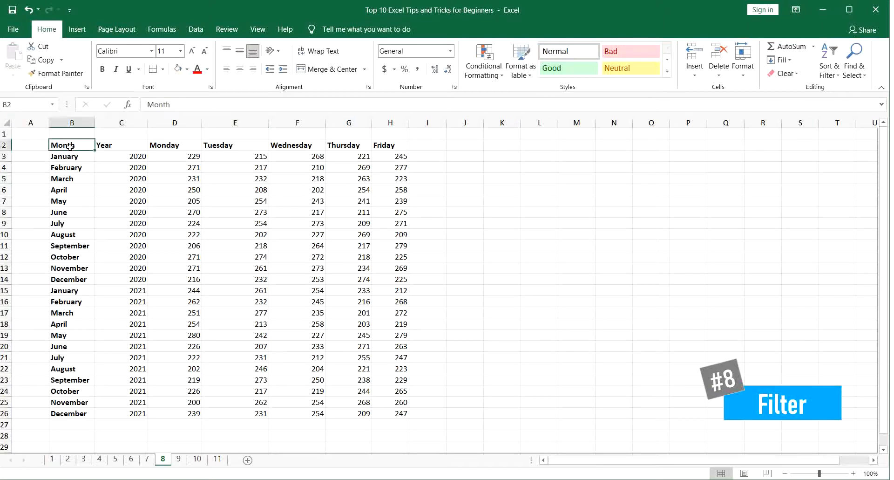
{"action": "left_click", "coordinate": [109, 146]}
{"action": "left_click", "coordinate": [166, 145]}
{"action": "left_click", "coordinate": [212, 147]}
{"action": "left_click", "coordinate": [294, 147]}
{"action": "left_click", "coordinate": [337, 147]}
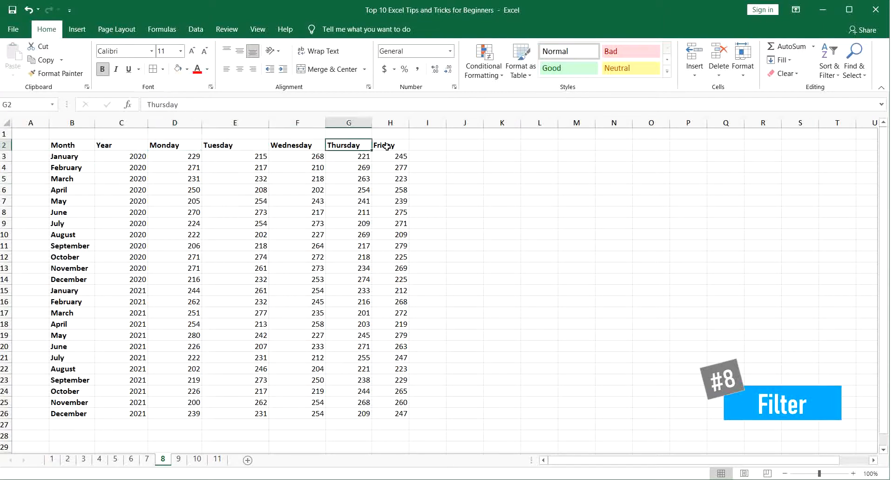
{"action": "left_click", "coordinate": [387, 147]}
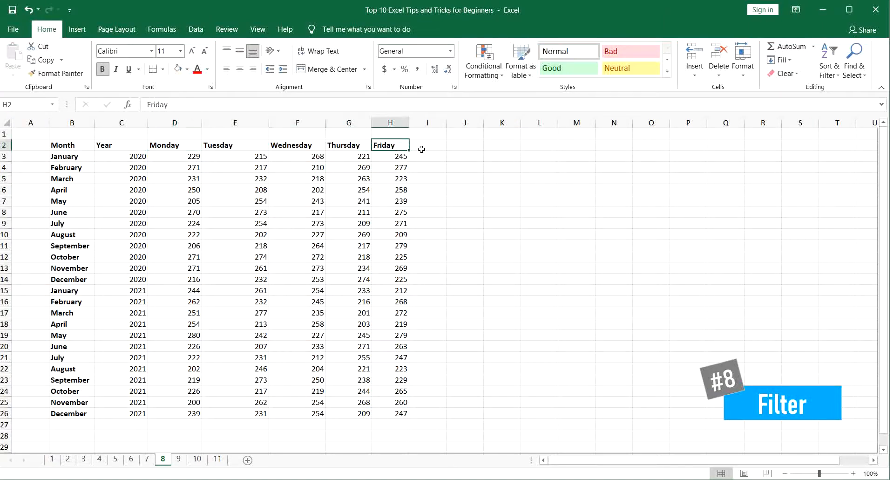
{"action": "left_click", "coordinate": [837, 53]}
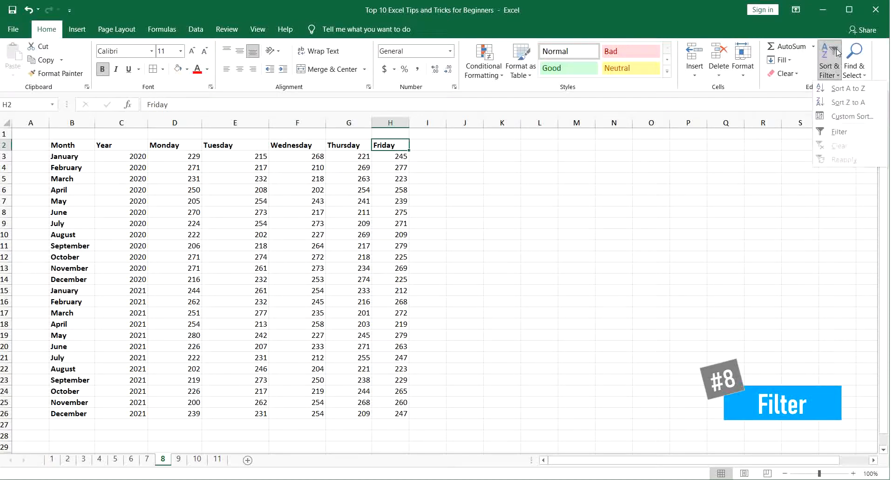
{"action": "left_click", "coordinate": [828, 131]}
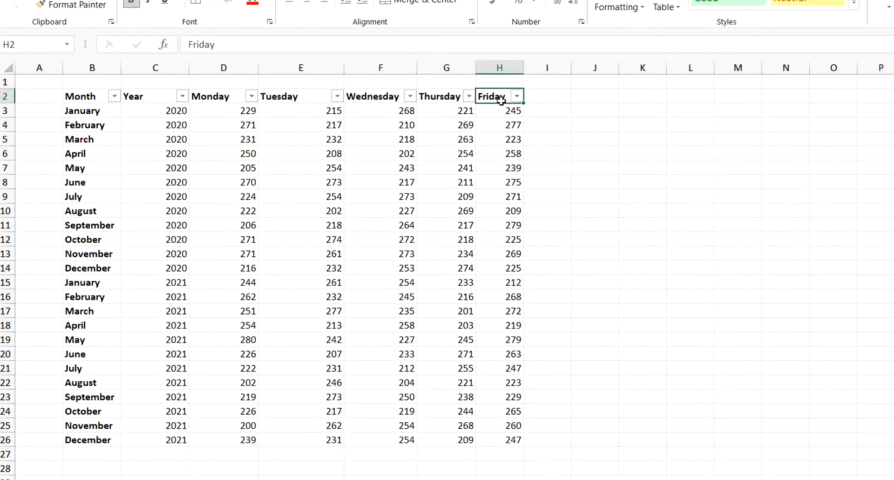
Filter the Month column to show only January.
{"action": "left_click", "coordinate": [90, 96]}
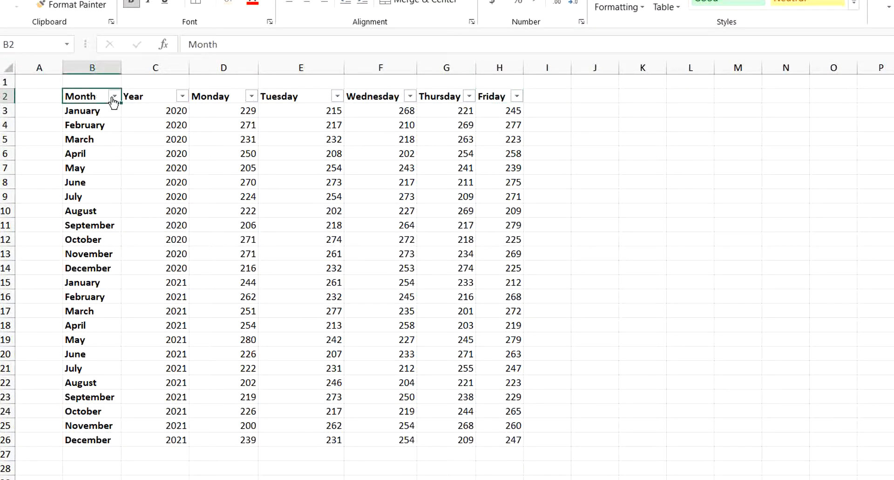
{"action": "left_click", "coordinate": [114, 96]}
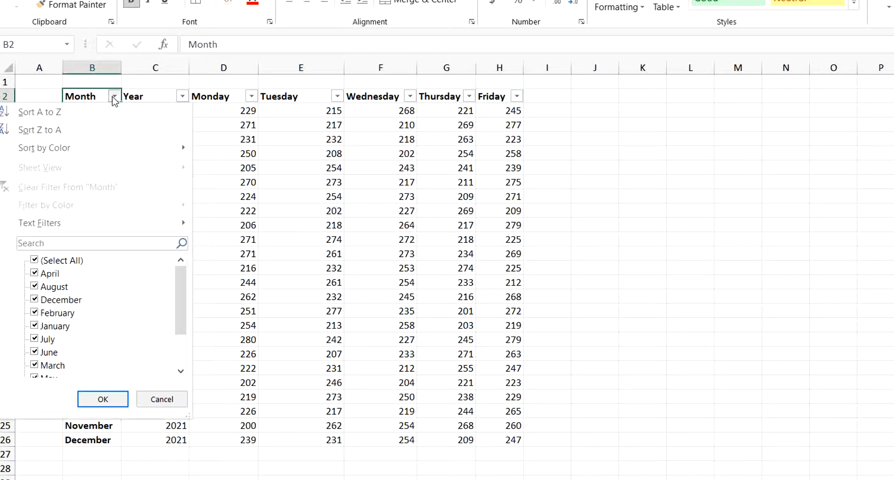
{"action": "left_click", "coordinate": [34, 260]}
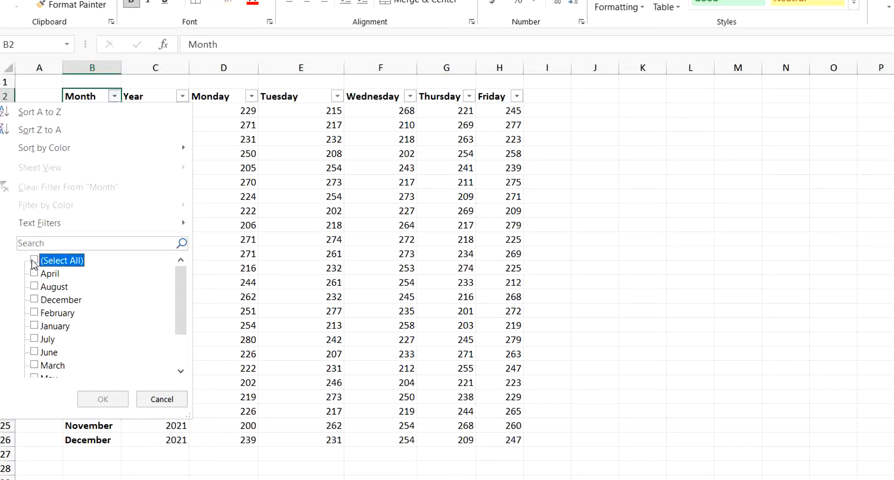
{"action": "left_click", "coordinate": [34, 326]}
{"action": "left_click", "coordinate": [83, 396]}
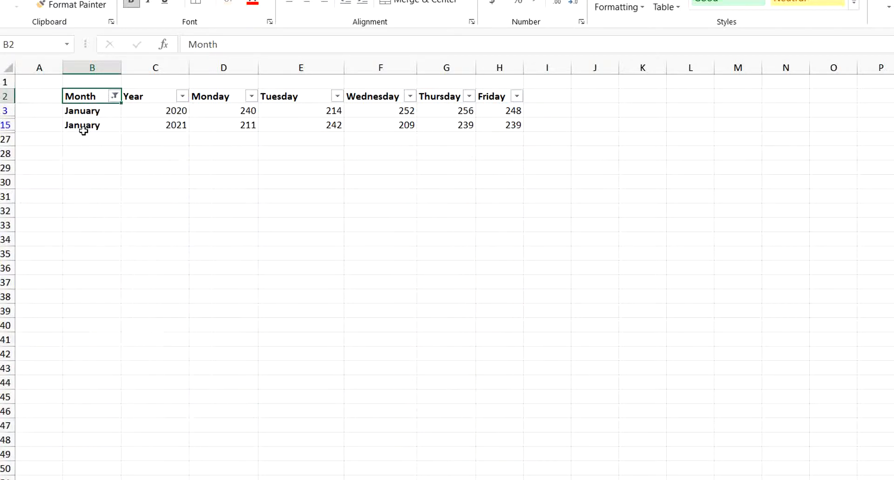
Check the Year values of the January rows and clear the filter from the Month column.
{"action": "left_click", "coordinate": [161, 112]}
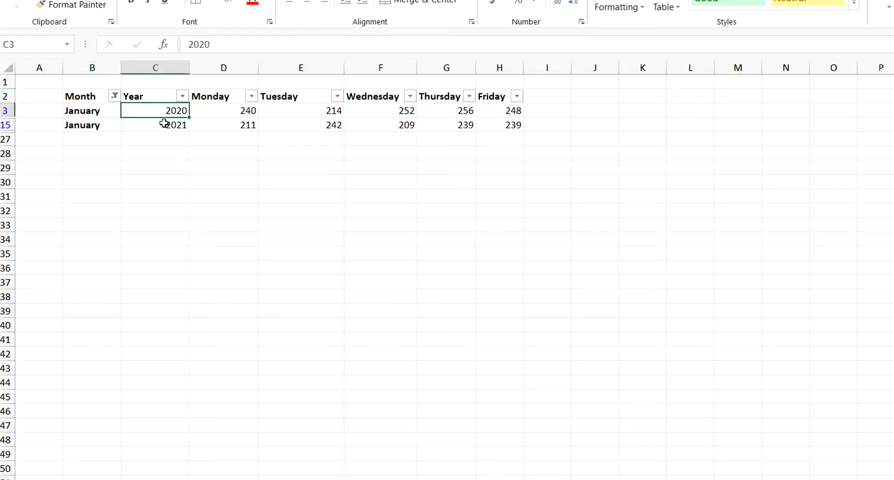
{"action": "left_click", "coordinate": [164, 123]}
{"action": "left_click", "coordinate": [114, 96]}
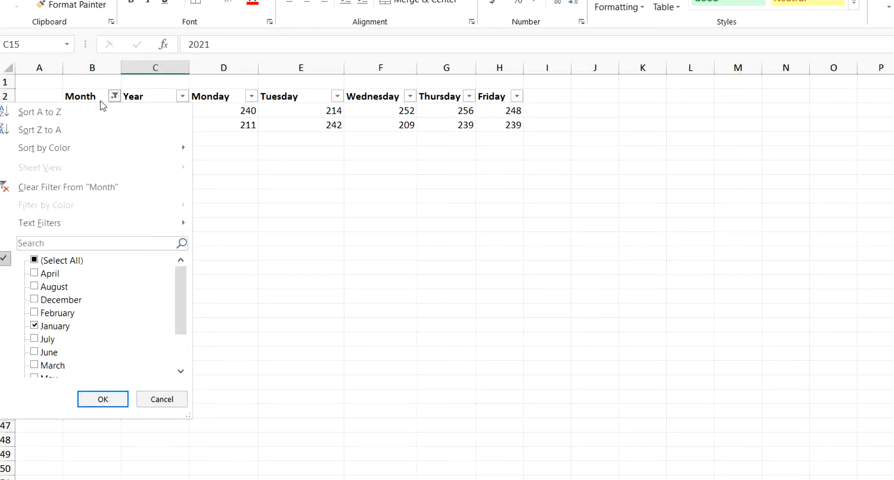
{"action": "left_click", "coordinate": [35, 188]}
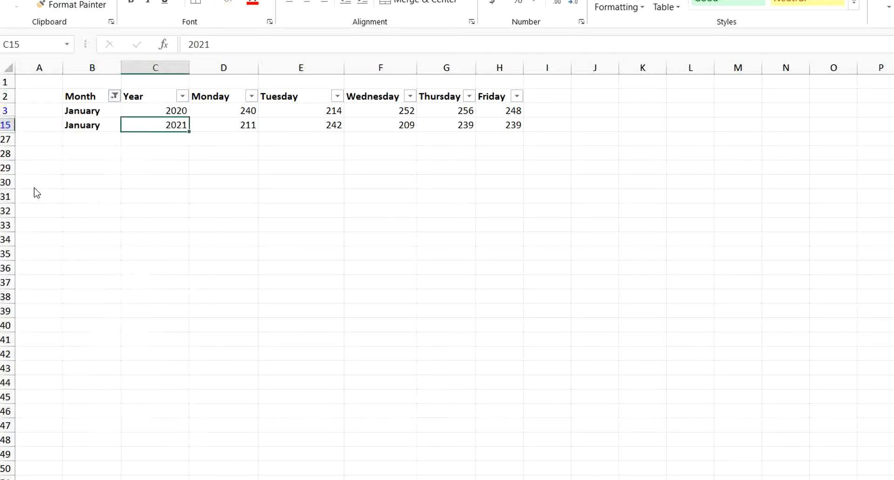
Filter the Year column to show only 2021 by excluding 2020.
{"action": "left_click", "coordinate": [154, 94]}
{"action": "left_click", "coordinate": [182, 96]}
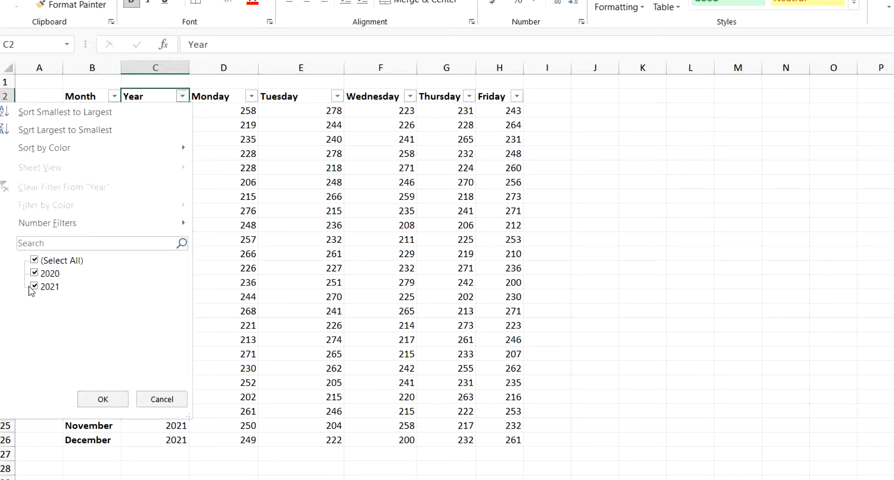
{"action": "left_click", "coordinate": [34, 274]}
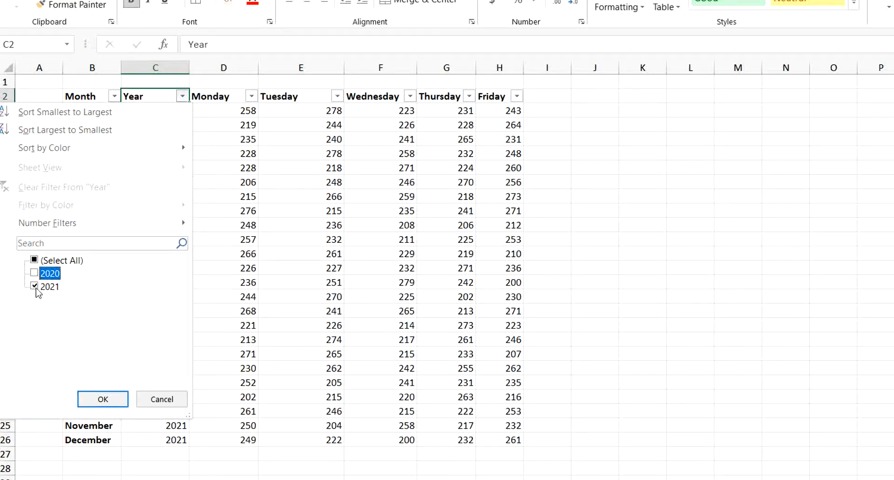
{"action": "left_click", "coordinate": [97, 399]}
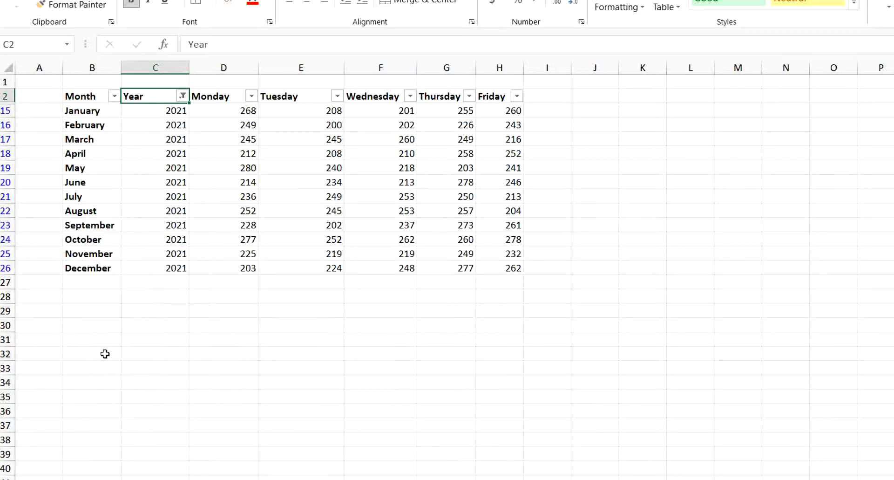
Clear the filter from the Year column and filter the Month column to show only months containing "er".
{"action": "left_click", "coordinate": [182, 98]}
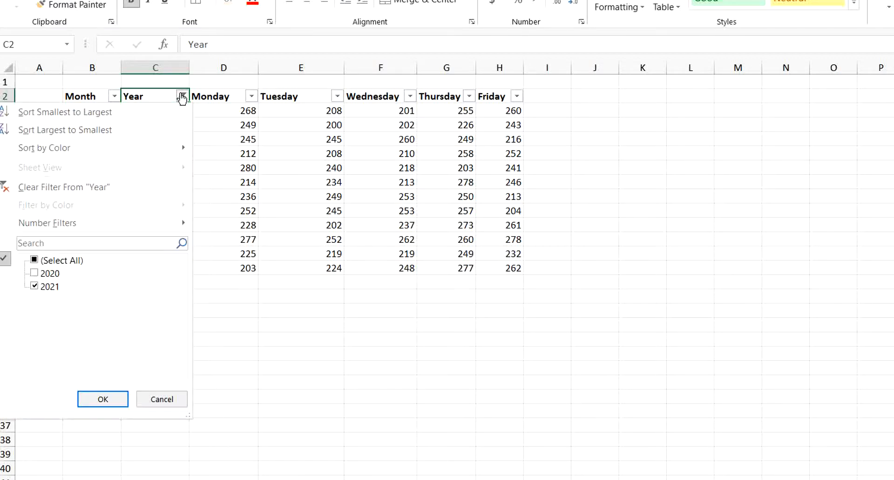
{"action": "left_click", "coordinate": [114, 188]}
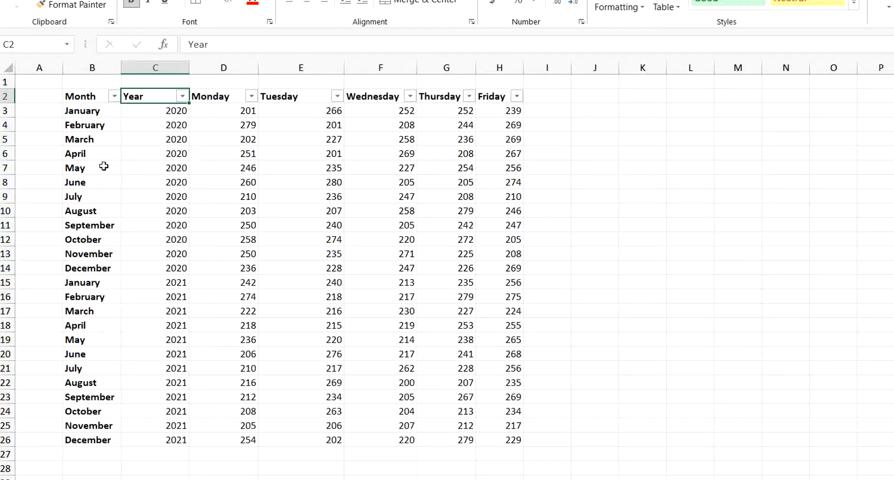
{"action": "left_click", "coordinate": [99, 97]}
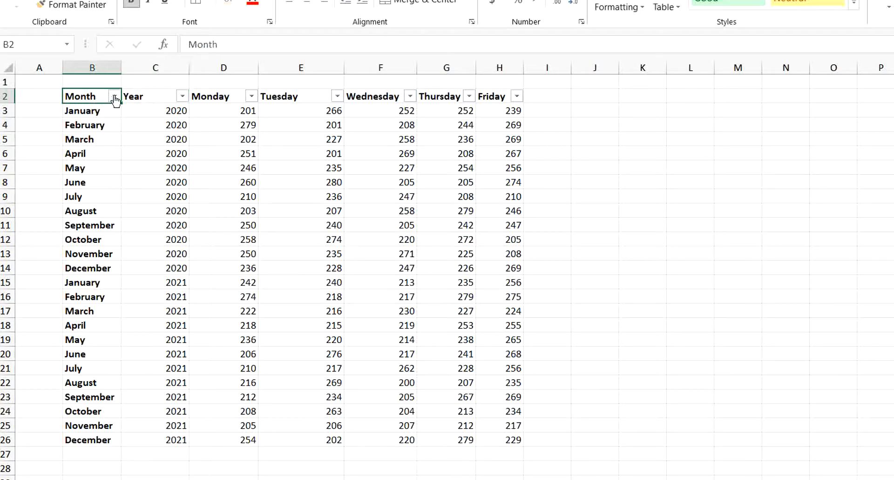
{"action": "left_click", "coordinate": [114, 96]}
{"action": "mouse_move", "coordinate": [110, 228]}
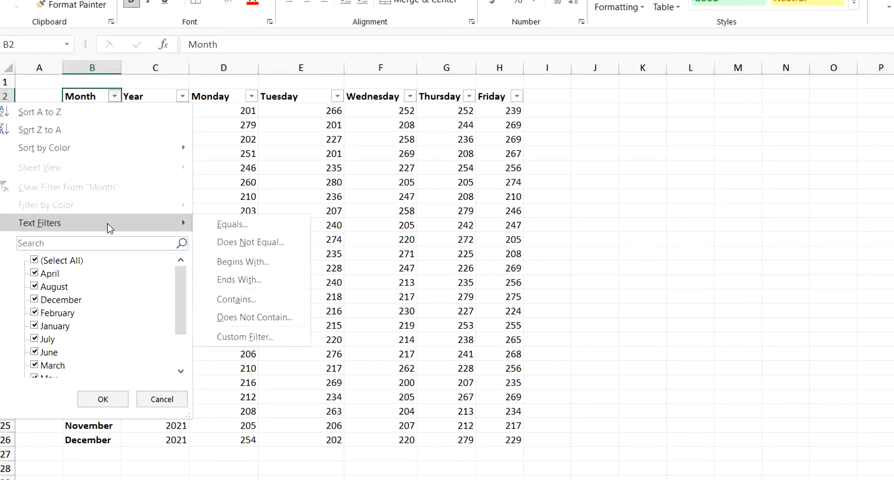
{"action": "left_click", "coordinate": [233, 299]}
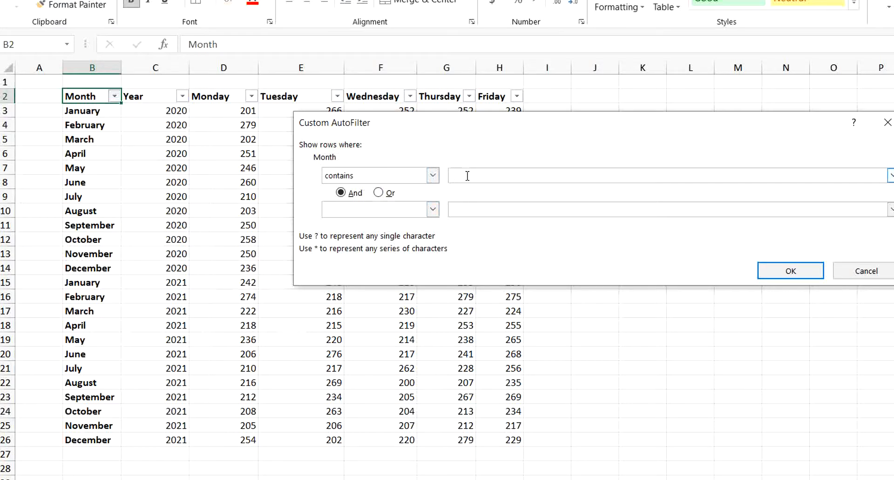
{"action": "type", "text": "er"}
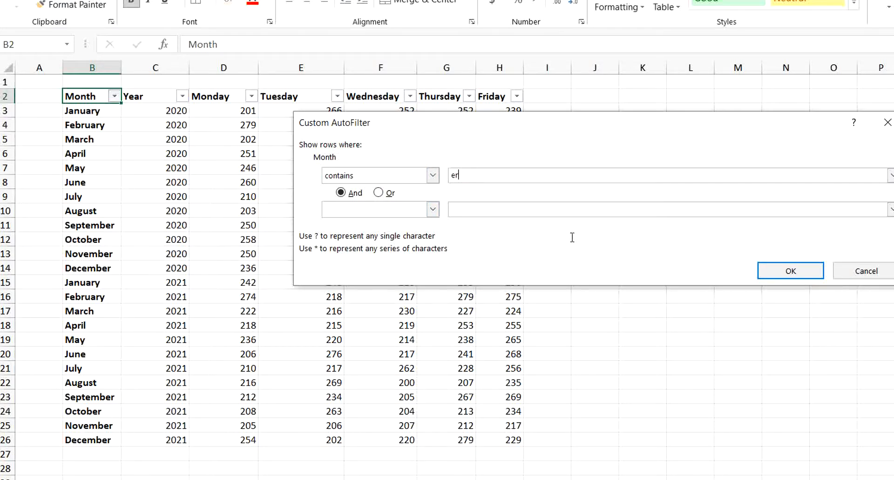
{"action": "left_click", "coordinate": [771, 275]}
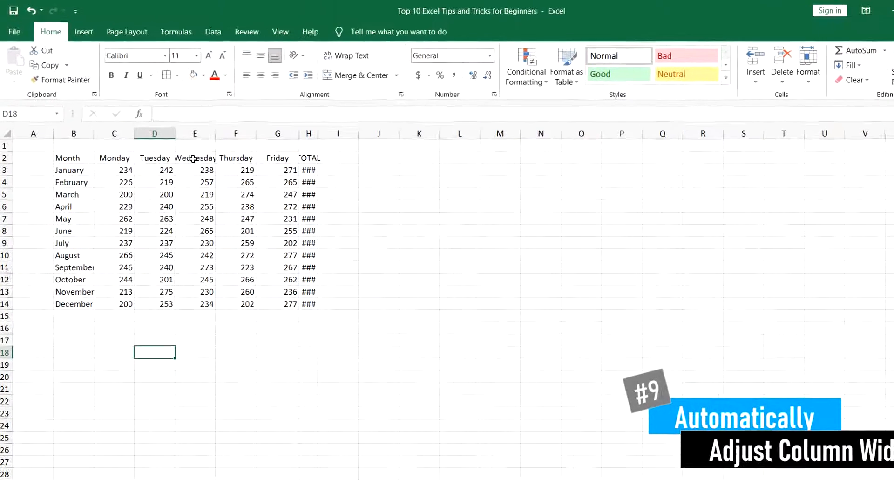
Inspect the cut-off Wednesday and TOTAL headers on sheet 9, narrow column H, and autofit its width to the contents.
{"action": "left_click", "coordinate": [193, 159]}
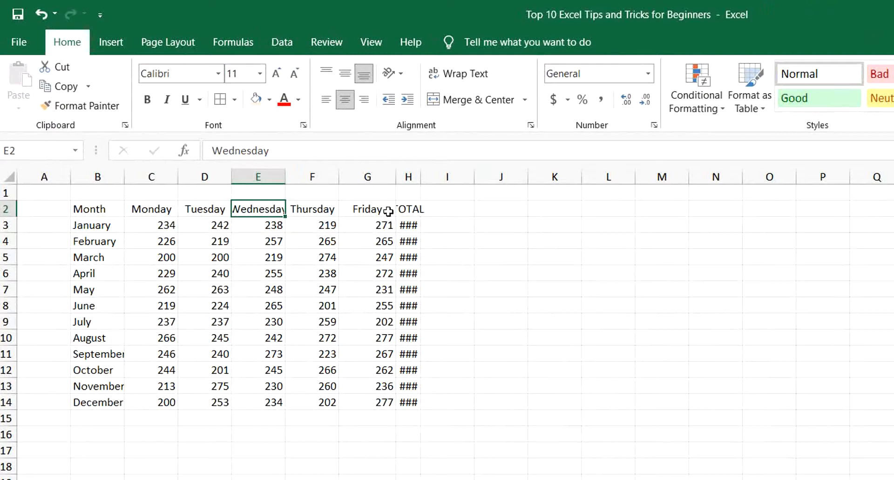
{"action": "left_click", "coordinate": [407, 208]}
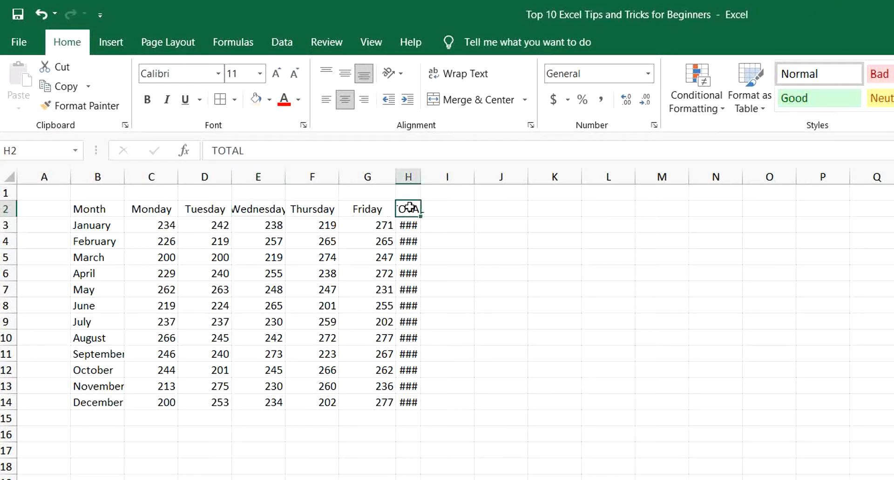
{"action": "left_click", "coordinate": [410, 226]}
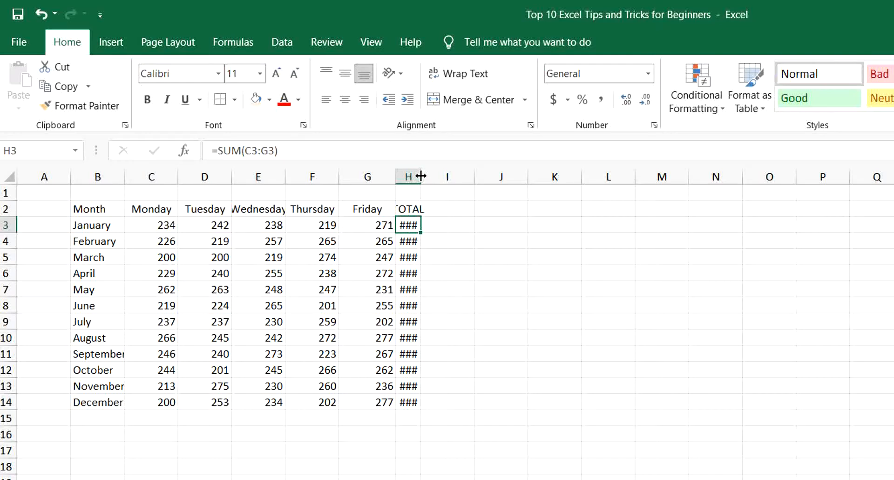
{"action": "mouse_move", "coordinate": [421, 176]}
{"action": "left_mouse_down"}
{"action": "mouse_move", "coordinate": [490, 179]}
{"action": "mouse_move", "coordinate": [411, 174]}
{"action": "left_mouse_up"}
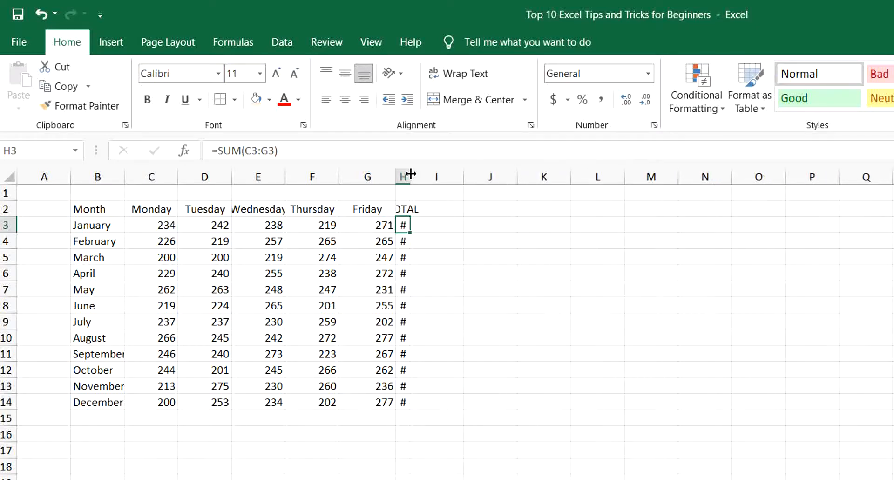
{"action": "double_click", "coordinate": [411, 174]}
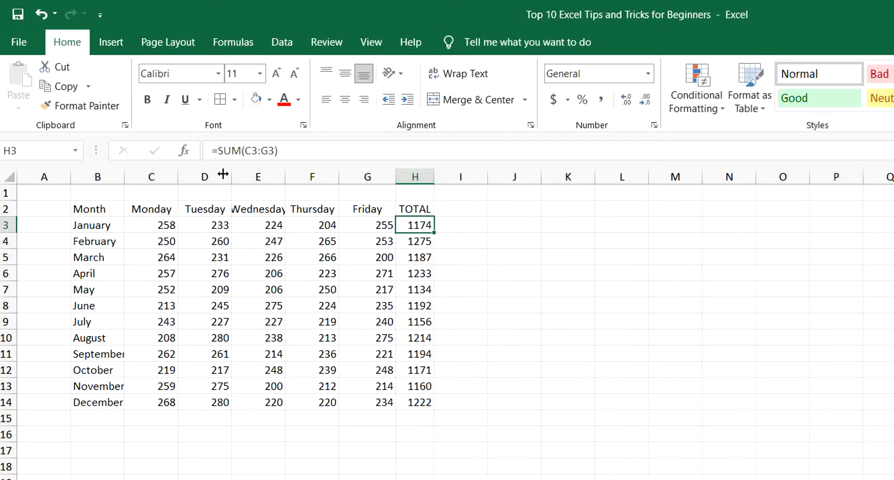
Autofit the widths of columns B through H together to their contents.
{"action": "left_click_drag", "start_coordinate": [96, 176], "coordinate": [431, 176]}
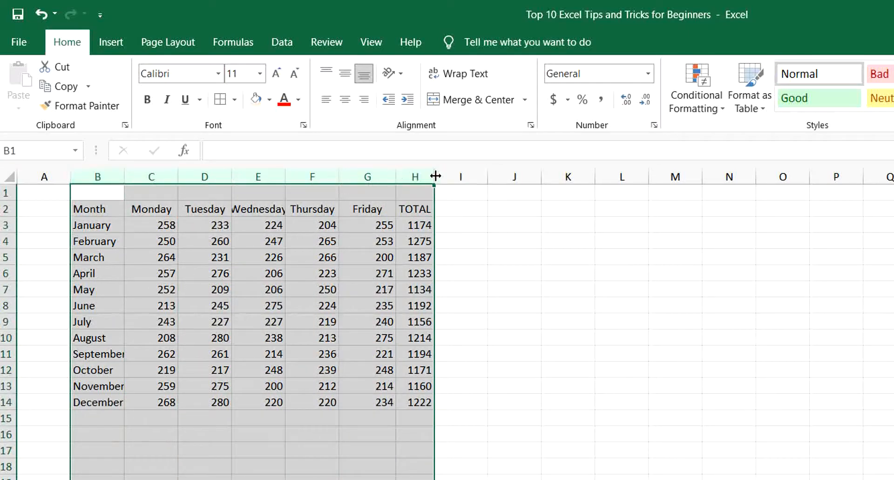
{"action": "double_click", "coordinate": [435, 176]}
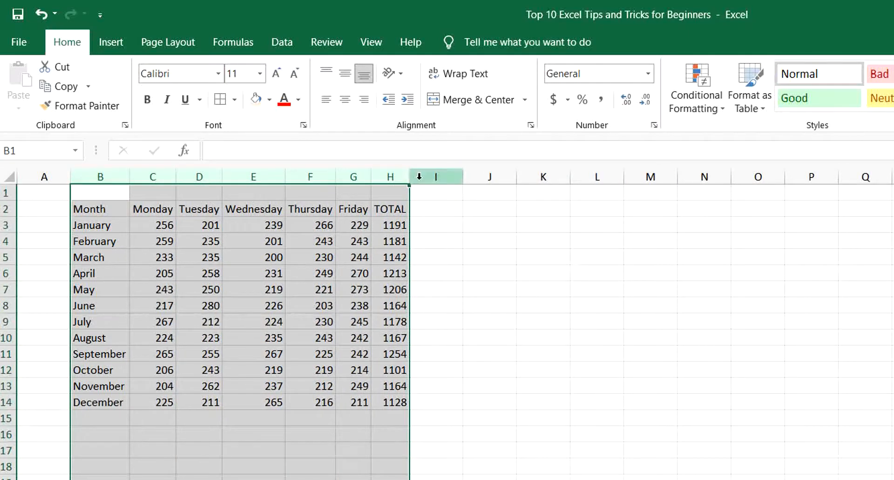
{"action": "left_click", "coordinate": [233, 287]}
Increase the height of row 7 (May) and autofit it back to its contents.
{"action": "left_click", "coordinate": [7, 289]}
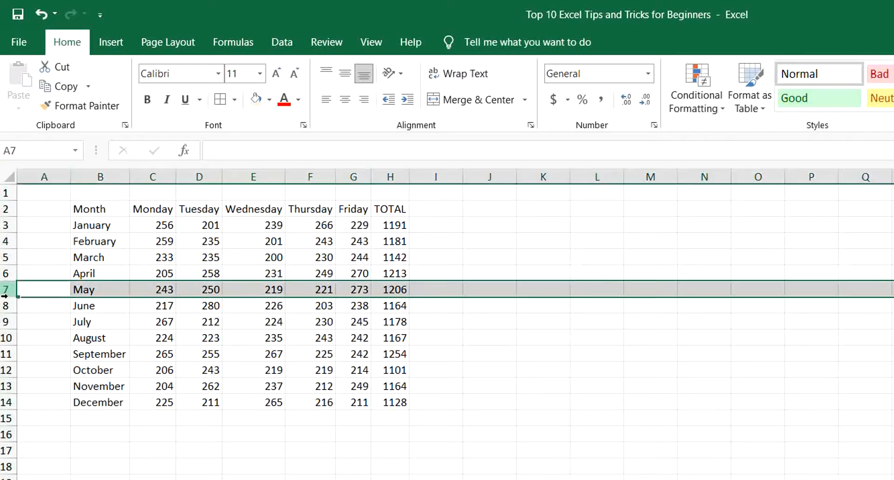
{"action": "left_click_drag", "start_coordinate": [7, 297], "coordinate": [16, 361]}
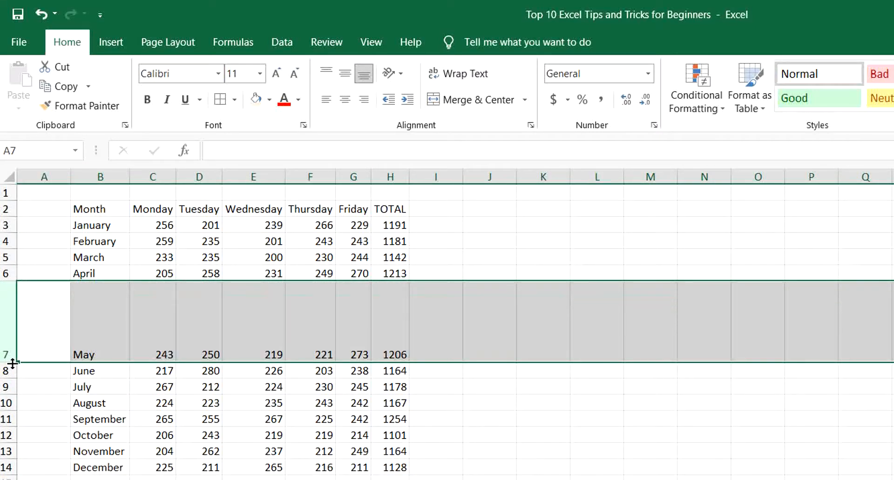
{"action": "double_click", "coordinate": [8, 361]}
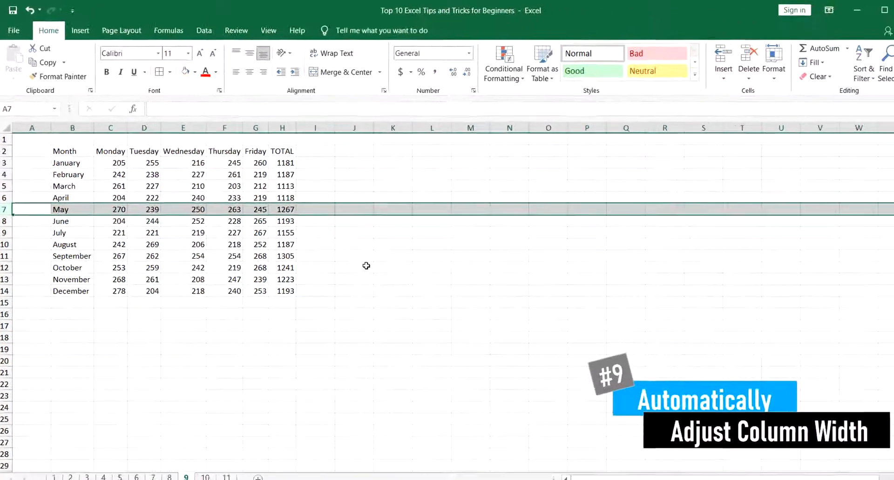
{"action": "left_click", "coordinate": [481, 348]}
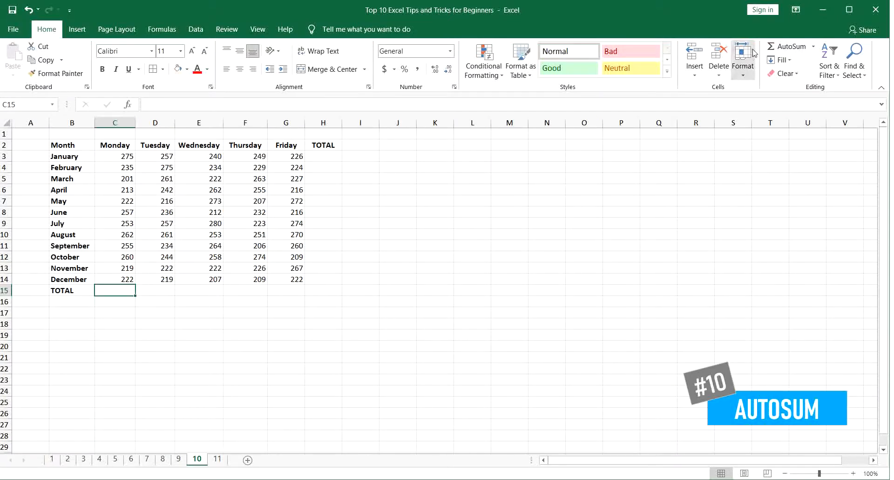
Sum the Monday and Tuesday columns in C15 and D15 of sheet 10 with AutoSum and fill the formula across to G15.
{"action": "left_click", "coordinate": [799, 47]}
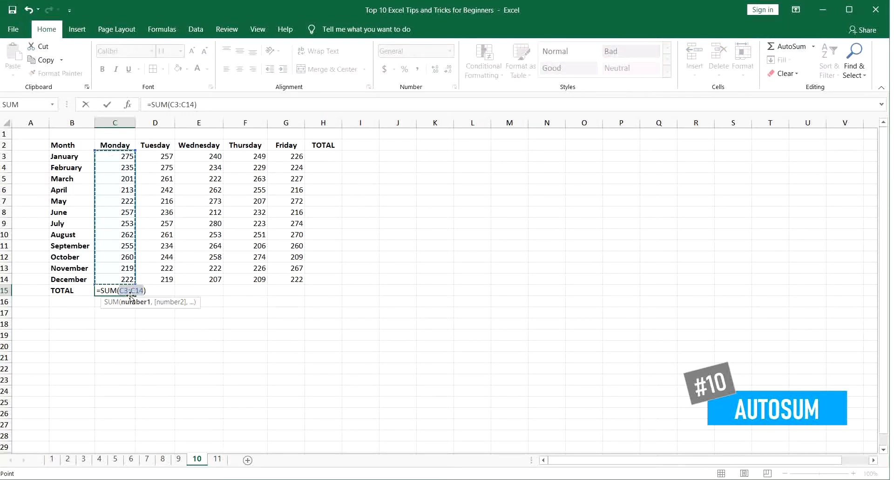
{"action": "key", "text": "Return"}
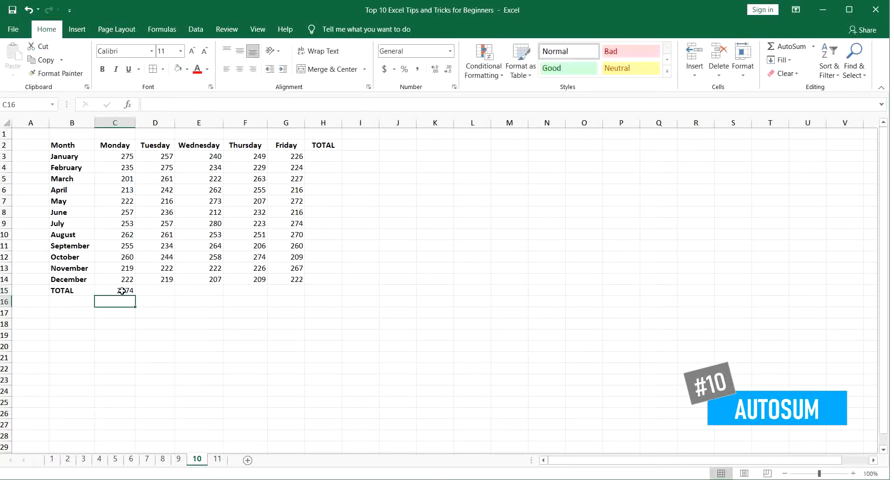
{"action": "left_click", "coordinate": [157, 289]}
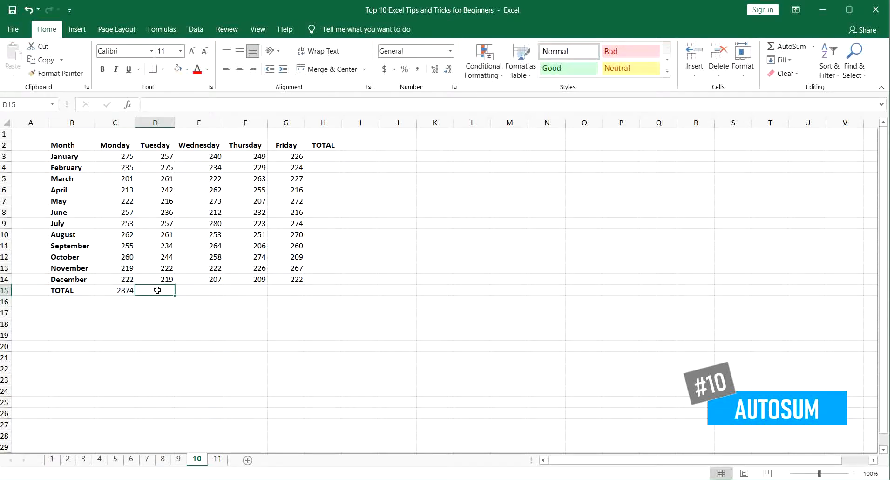
{"action": "left_click", "coordinate": [786, 47]}
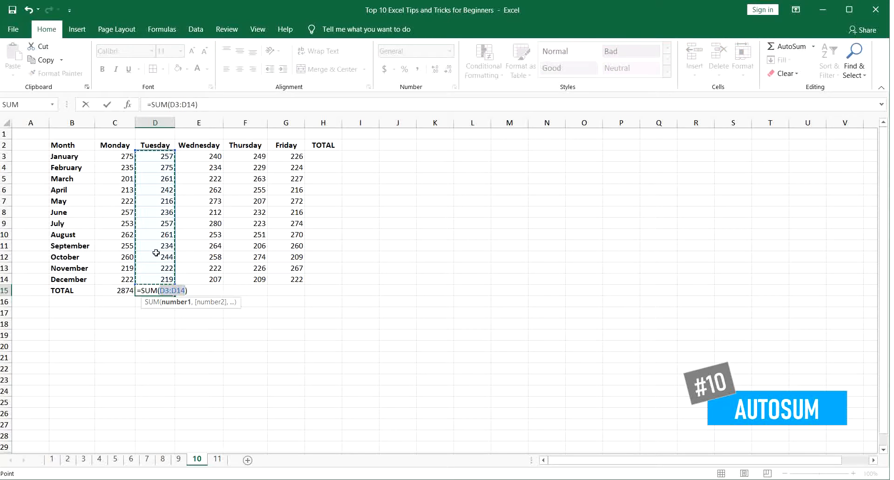
{"action": "key", "text": "Return"}
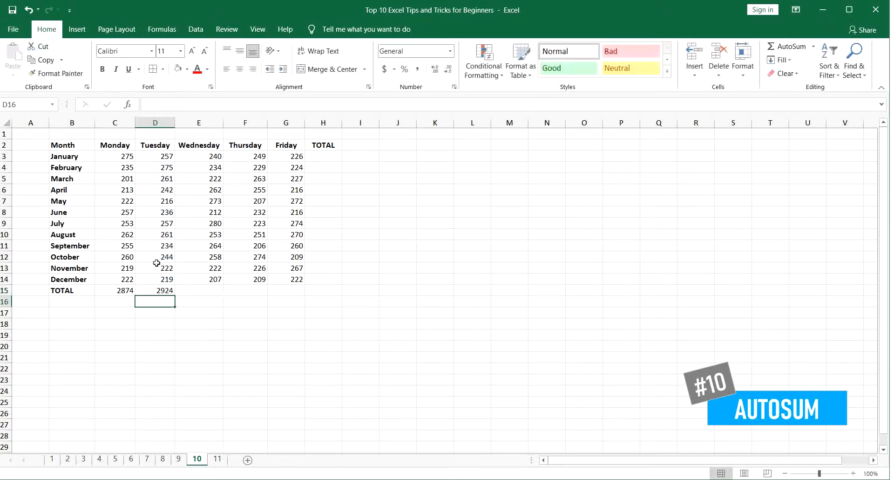
{"action": "left_click", "coordinate": [164, 291]}
{"action": "left_click_drag", "start_coordinate": [174, 295], "coordinate": [296, 296]}
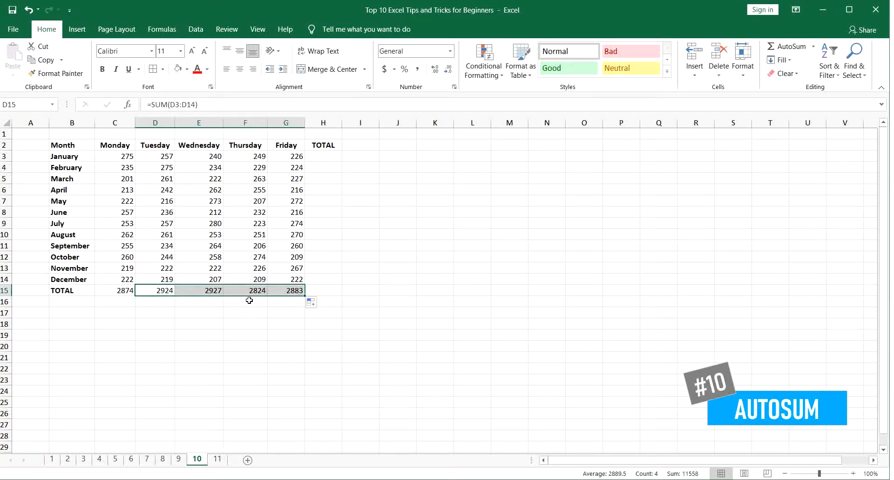
Clear the contents of the totals in C15:G15.
{"action": "left_click_drag", "start_coordinate": [126, 292], "coordinate": [290, 294]}
{"action": "right_click", "coordinate": [291, 294]}
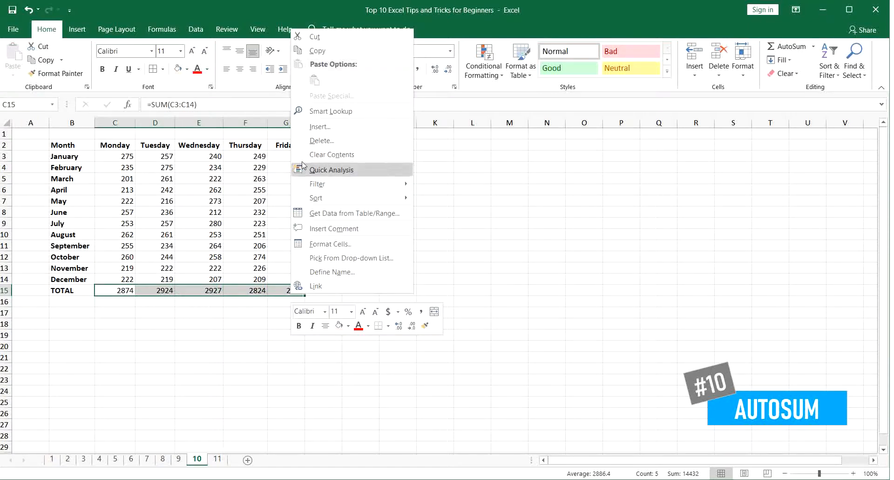
{"action": "left_click", "coordinate": [315, 155]}
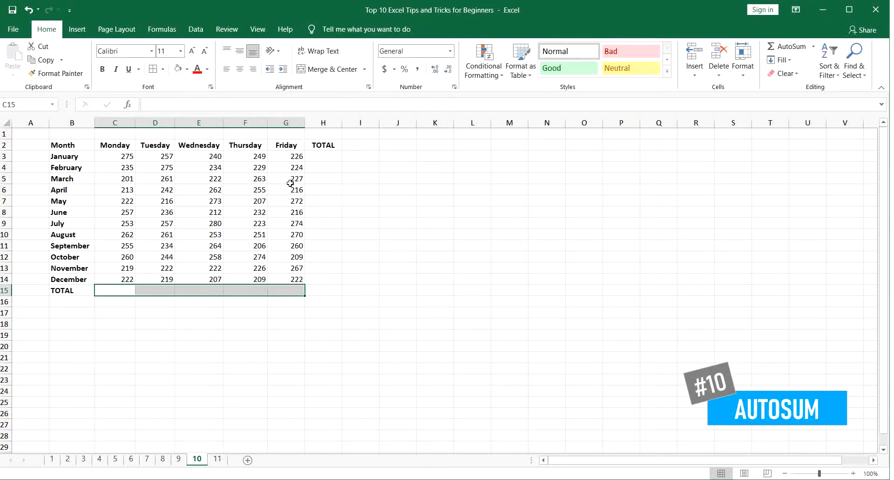
{"action": "left_click", "coordinate": [202, 259]}
Fill the TOTAL row and column of C3:H15 with AutoSum sums and undo them.
{"action": "left_click_drag", "start_coordinate": [106, 153], "coordinate": [322, 292]}
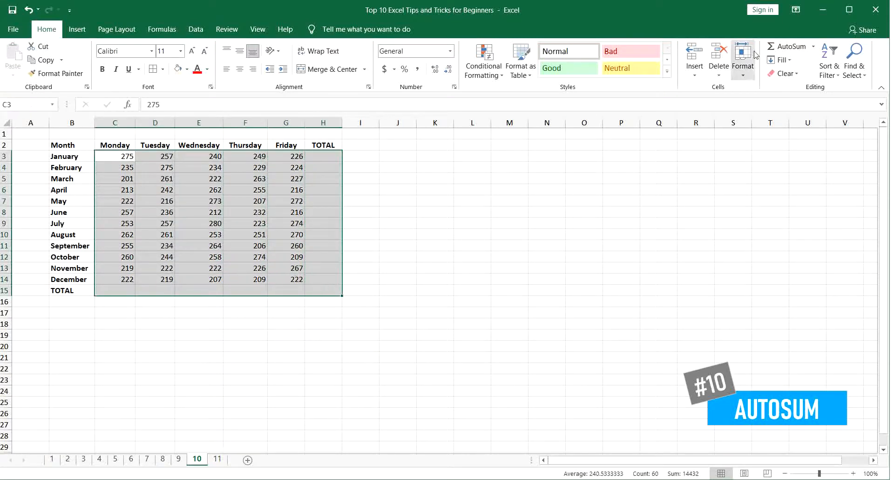
{"action": "left_click", "coordinate": [782, 47]}
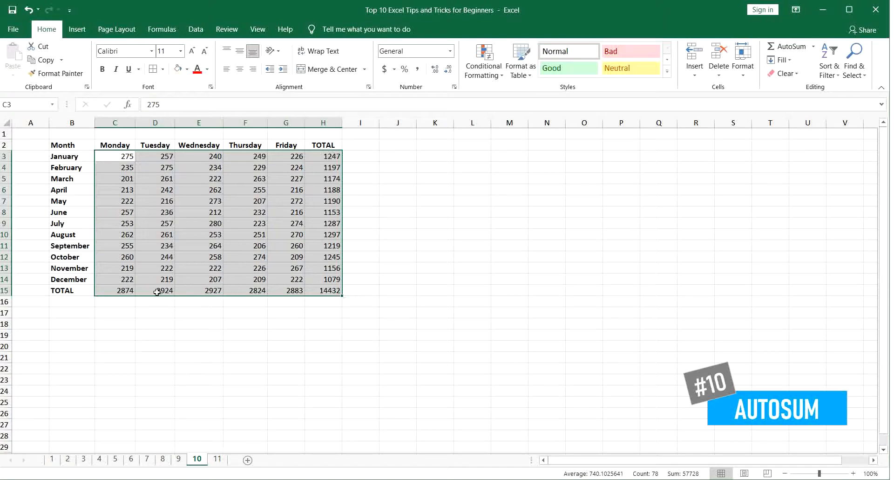
{"action": "left_click", "coordinate": [126, 292]}
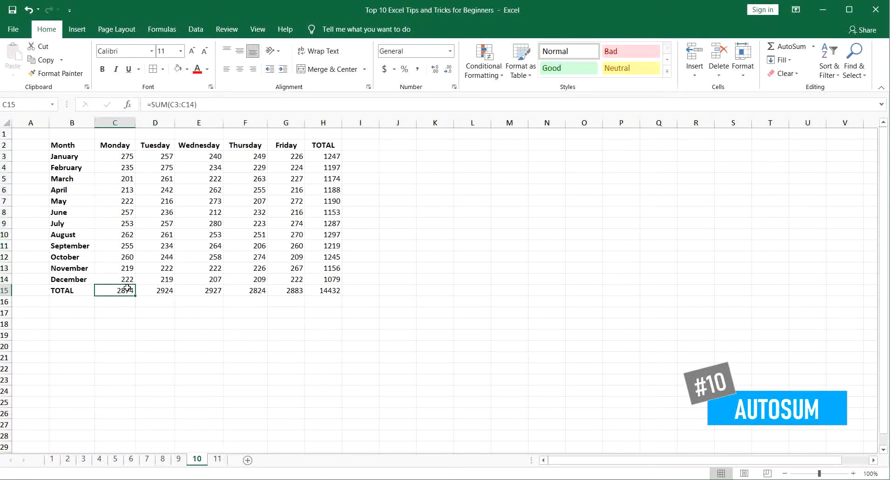
{"action": "left_click", "coordinate": [29, 10]}
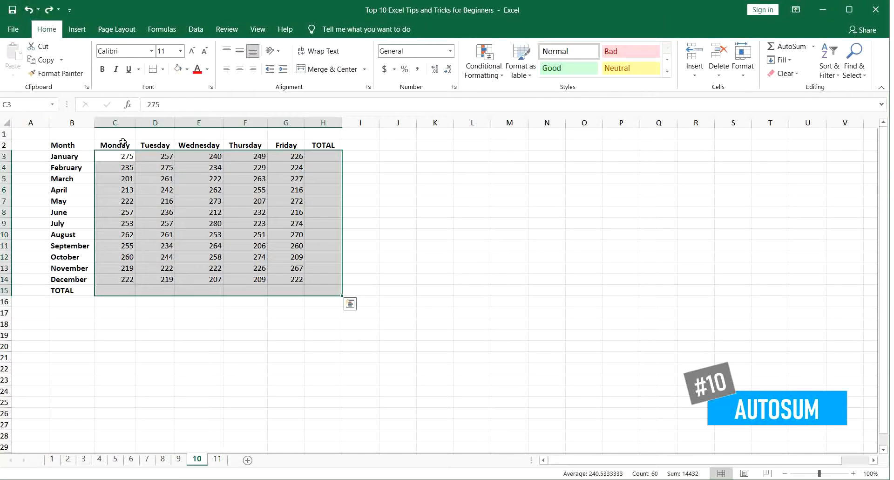
Fill the TOTAL row and column of C3:H15 with AutoSum's Average function and undo it.
{"action": "left_click", "coordinate": [813, 47]}
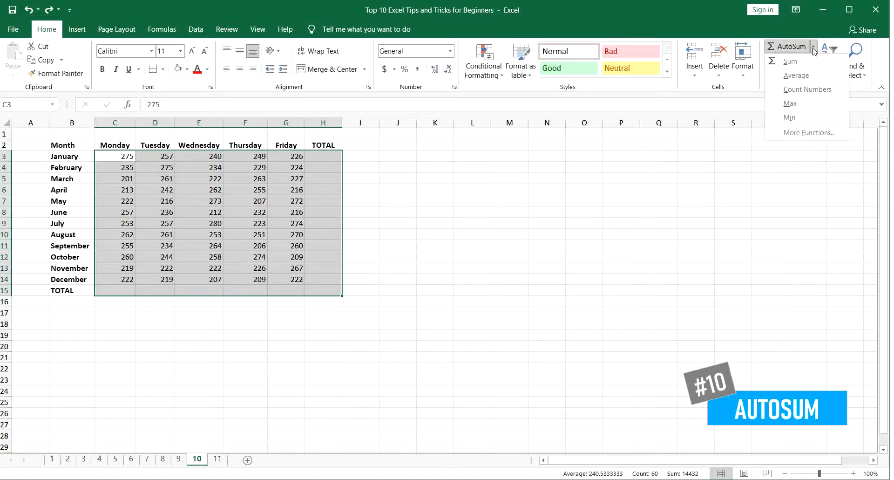
{"action": "left_click", "coordinate": [786, 76]}
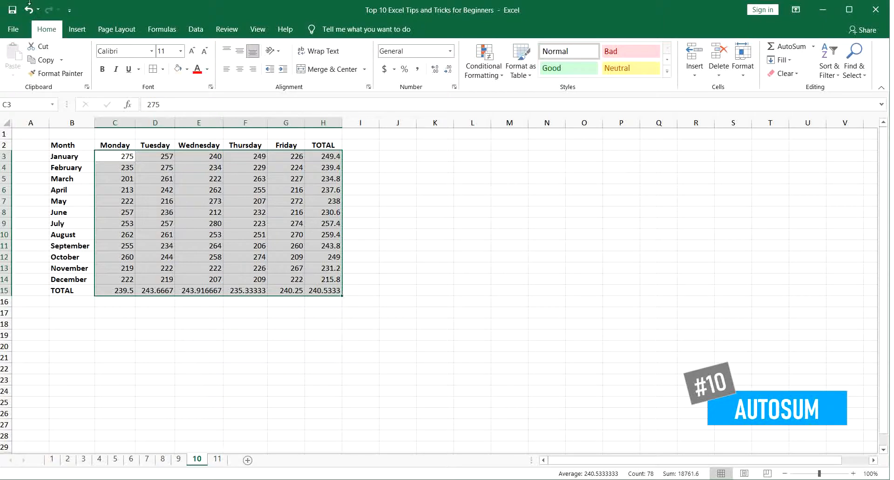
{"action": "left_click", "coordinate": [28, 10]}
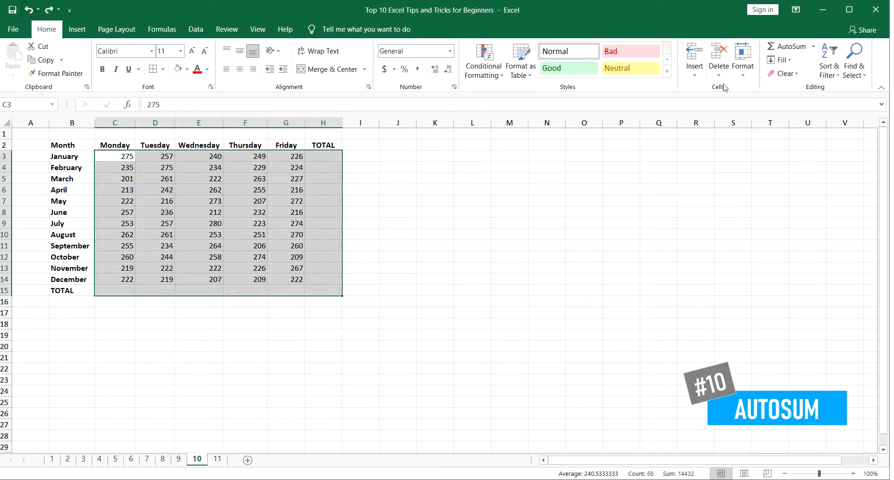
Fill the TOTAL row and column of C3:H15 with the minimum values using AutoSum's Min function.
{"action": "left_click", "coordinate": [814, 47]}
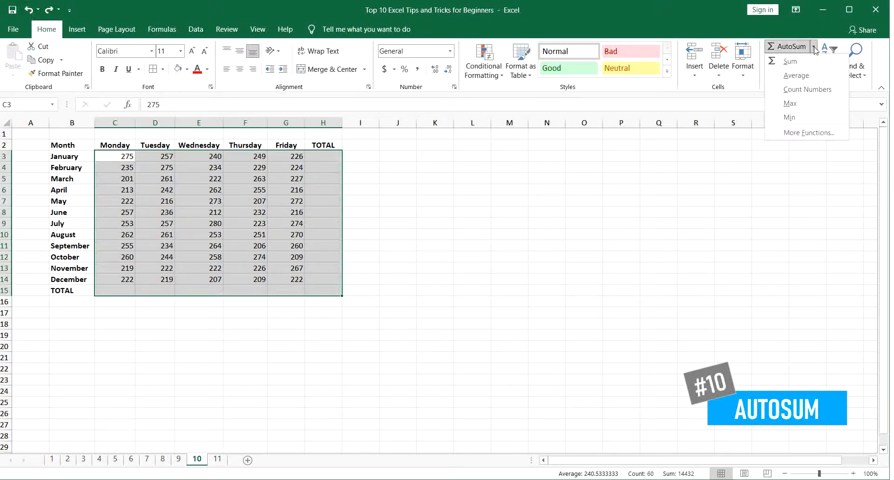
{"action": "left_click", "coordinate": [801, 117]}
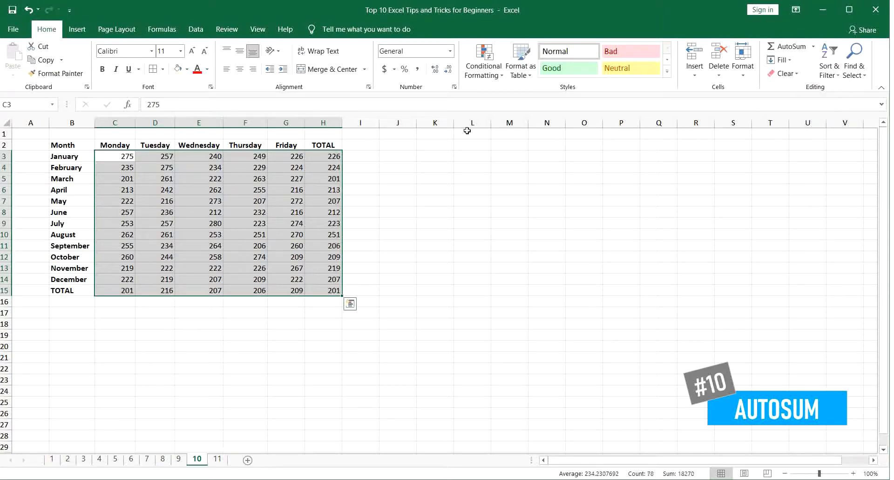
{"action": "left_click", "coordinate": [366, 158]}
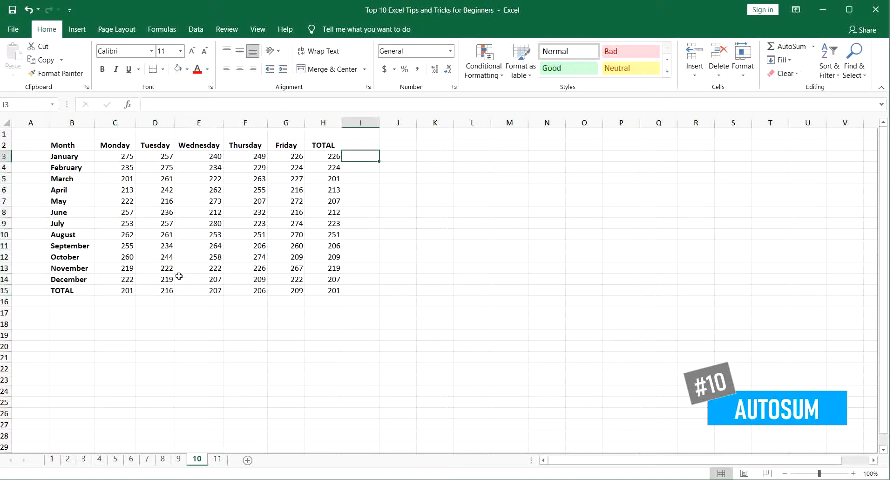